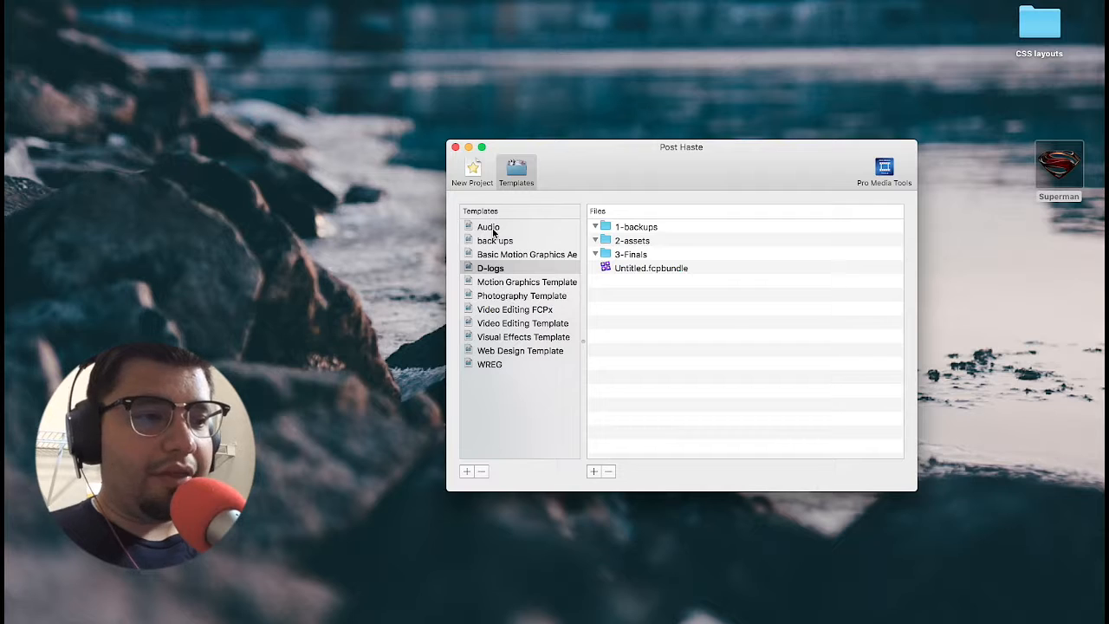
# Step: Examine the file structures of the Audio, back ups, Basic Motion Graphics Ae, Video Editing, Visual Effects and WREG templates
pyautogui.click(492, 227)
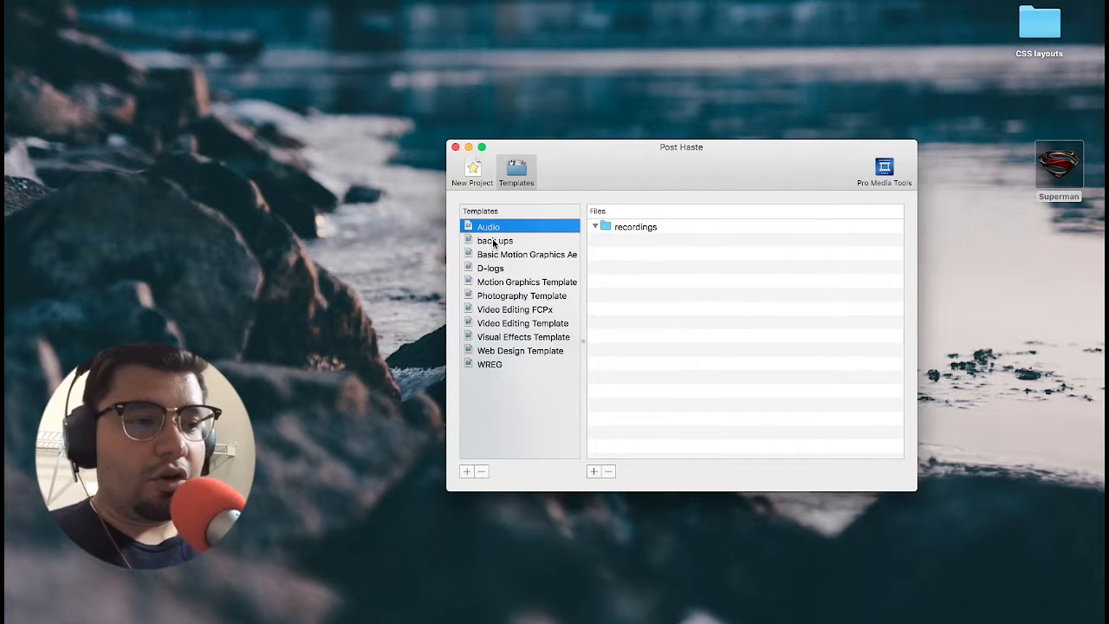
pyautogui.click(492, 243)
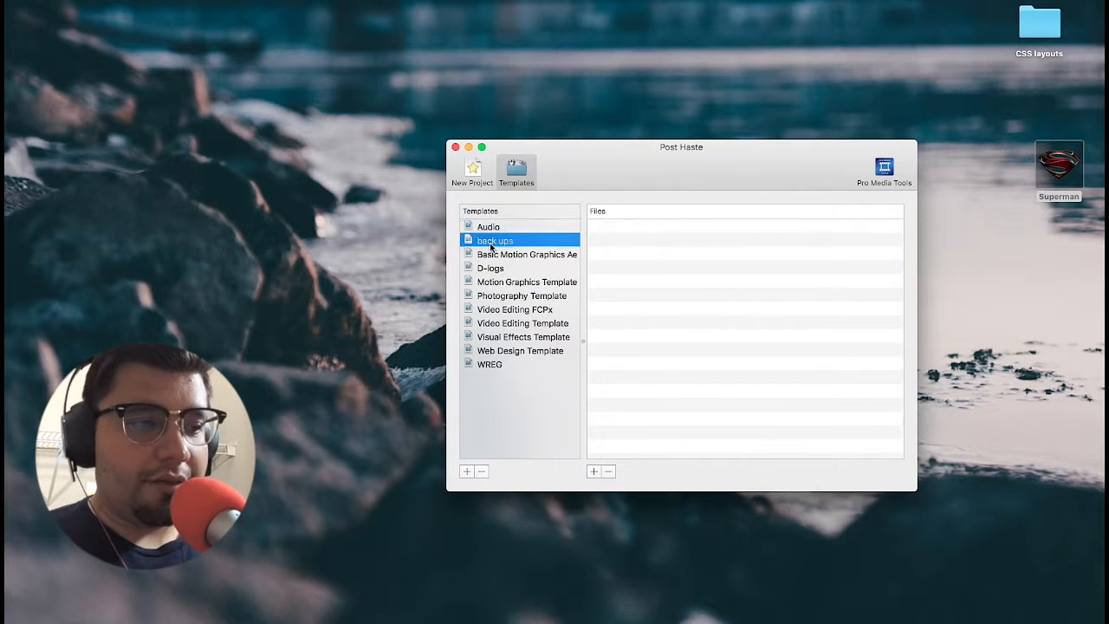
pyautogui.click(498, 256)
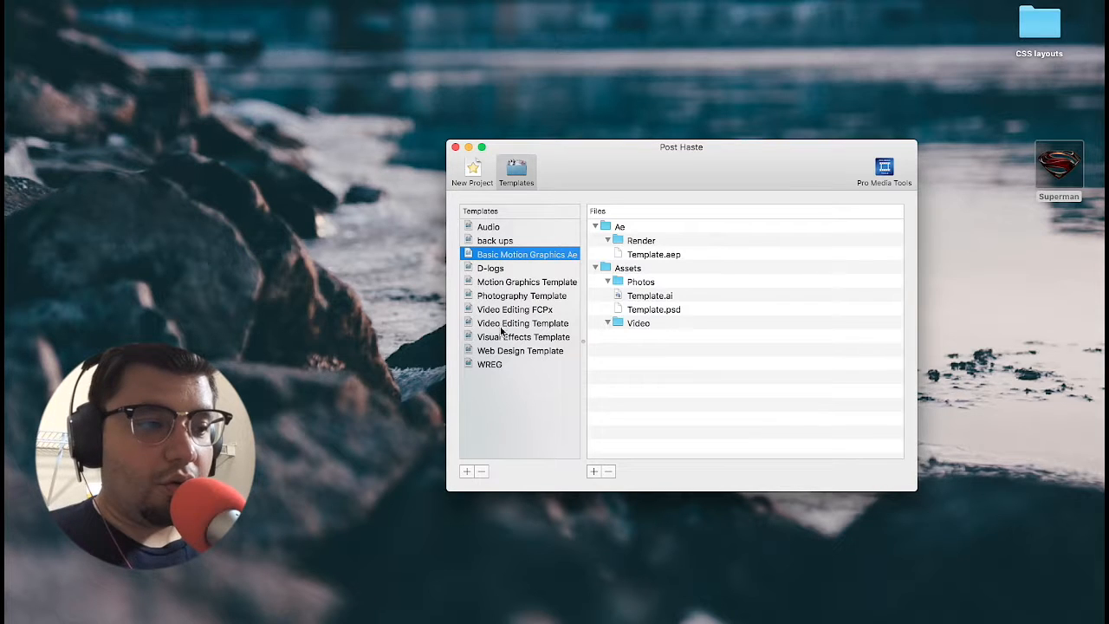
pyautogui.click(522, 321)
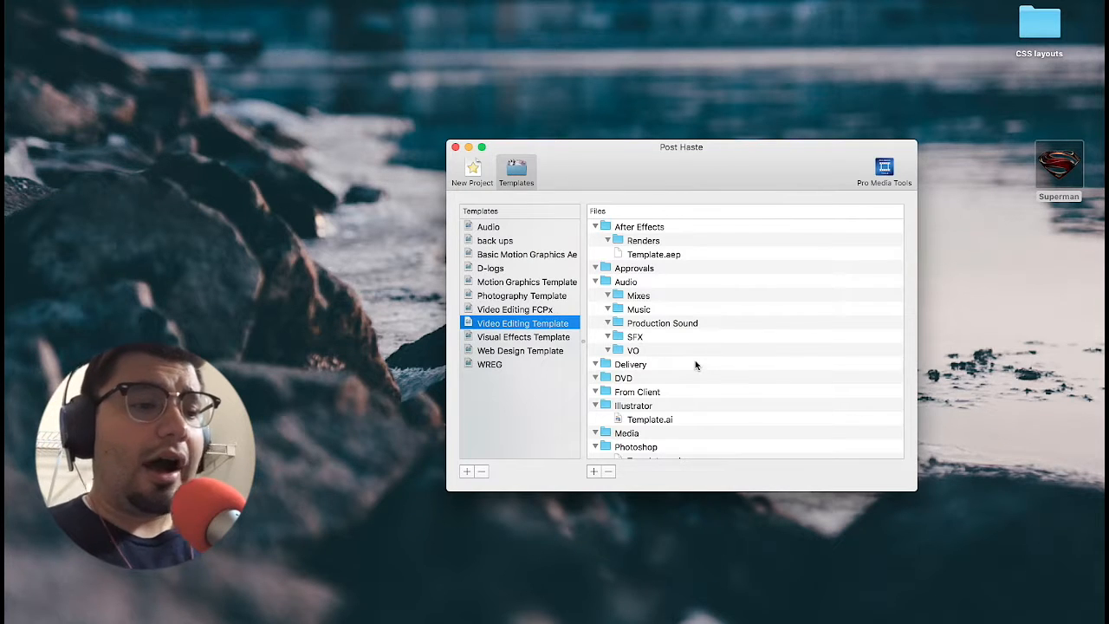
pyautogui.scroll(-3, 694, 359)
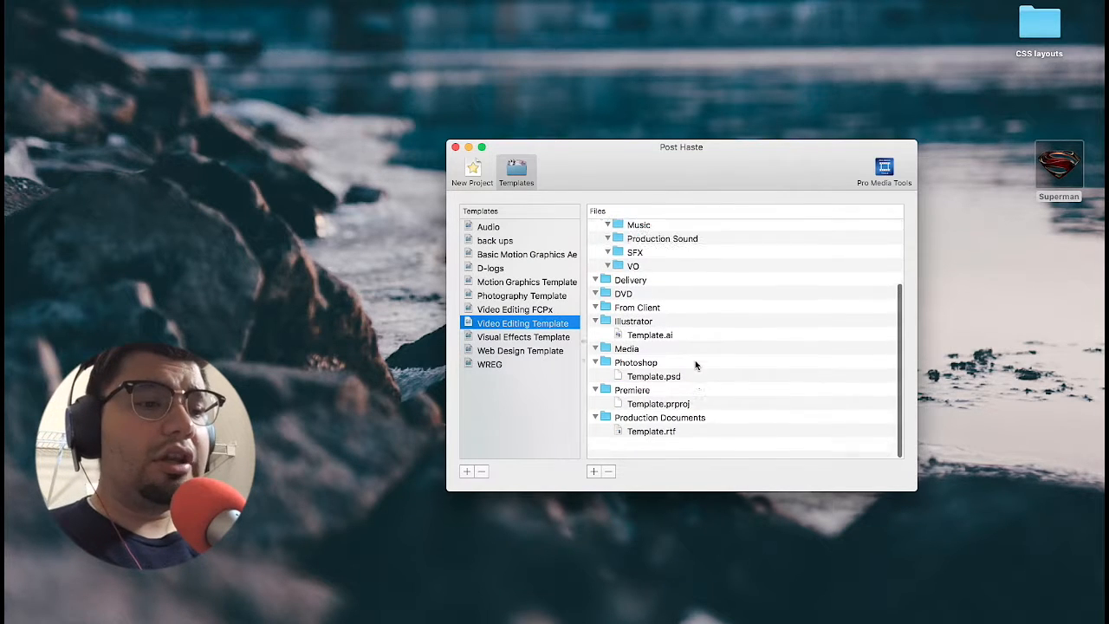
pyautogui.click(525, 338)
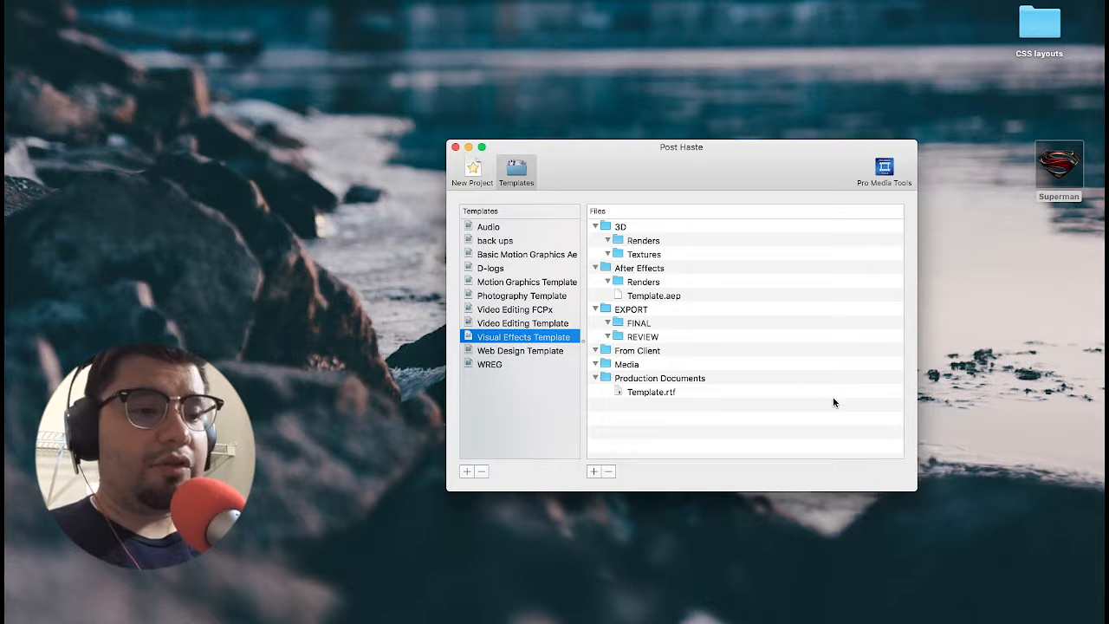
pyautogui.click(495, 365)
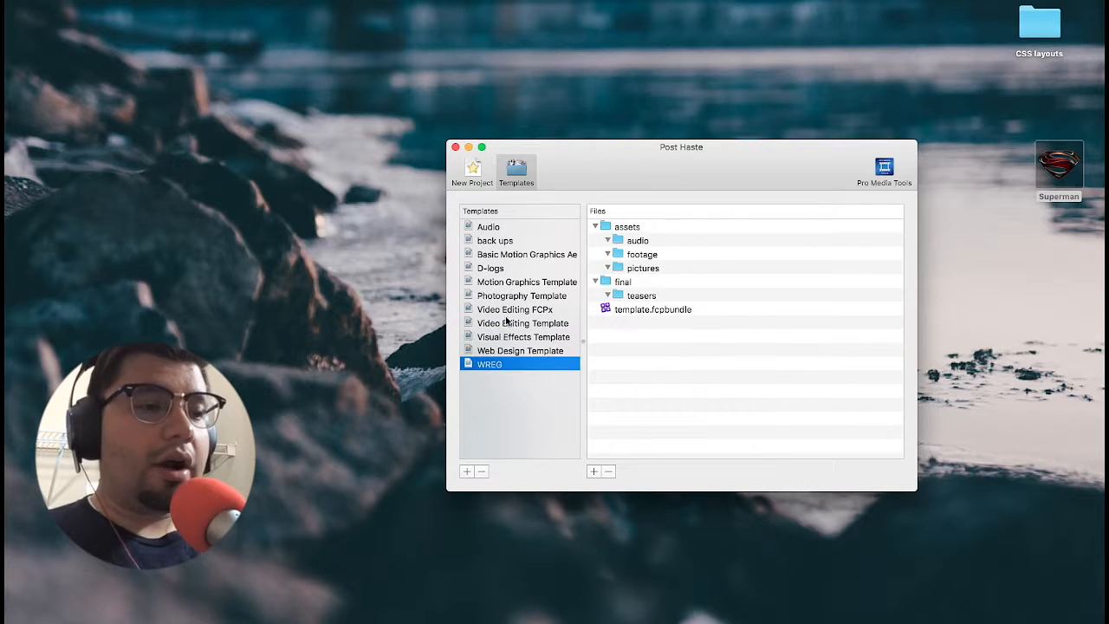
# Step: Examine the D-logs template's folders, expanding 3-Finals, and view the Web Design Template's structure
pyautogui.click(498, 276)
pyautogui.click(498, 271)
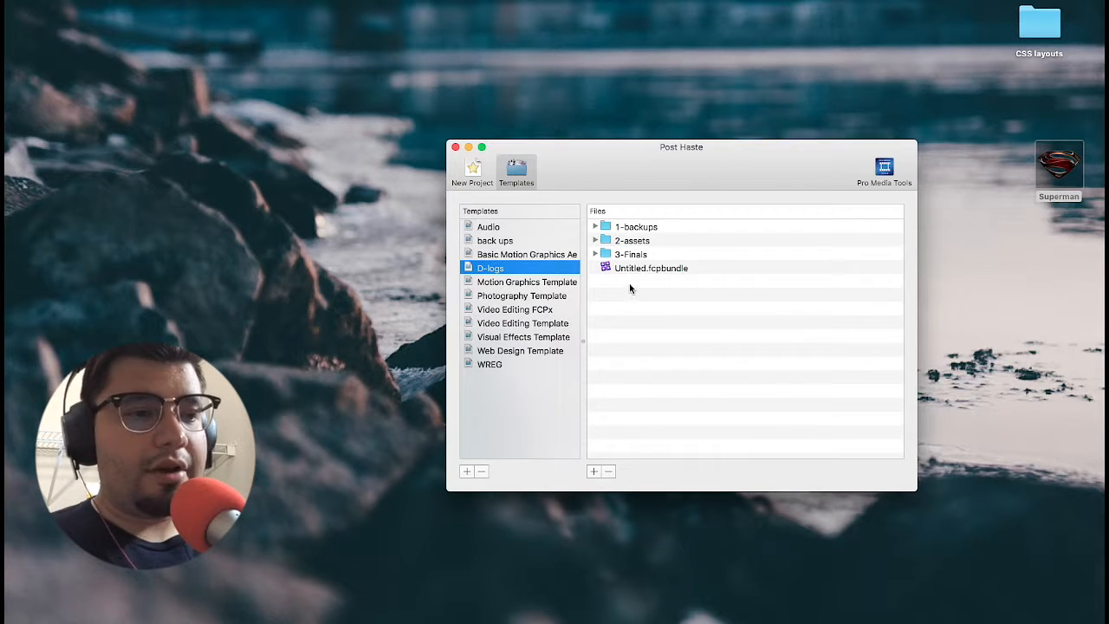
pyautogui.click(594, 254)
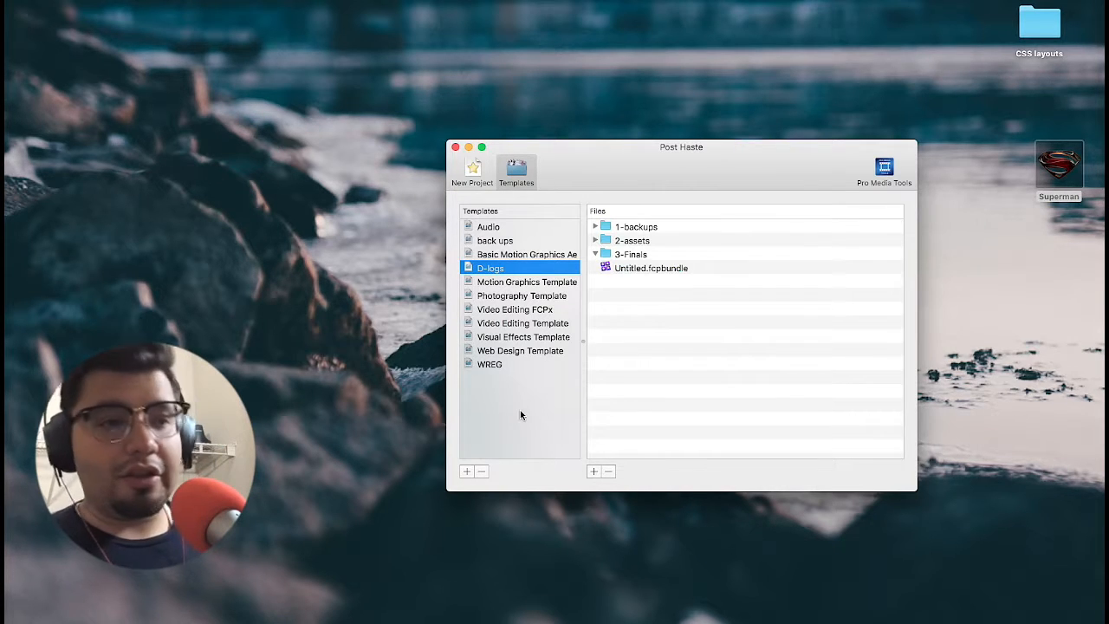
pyautogui.click(506, 350)
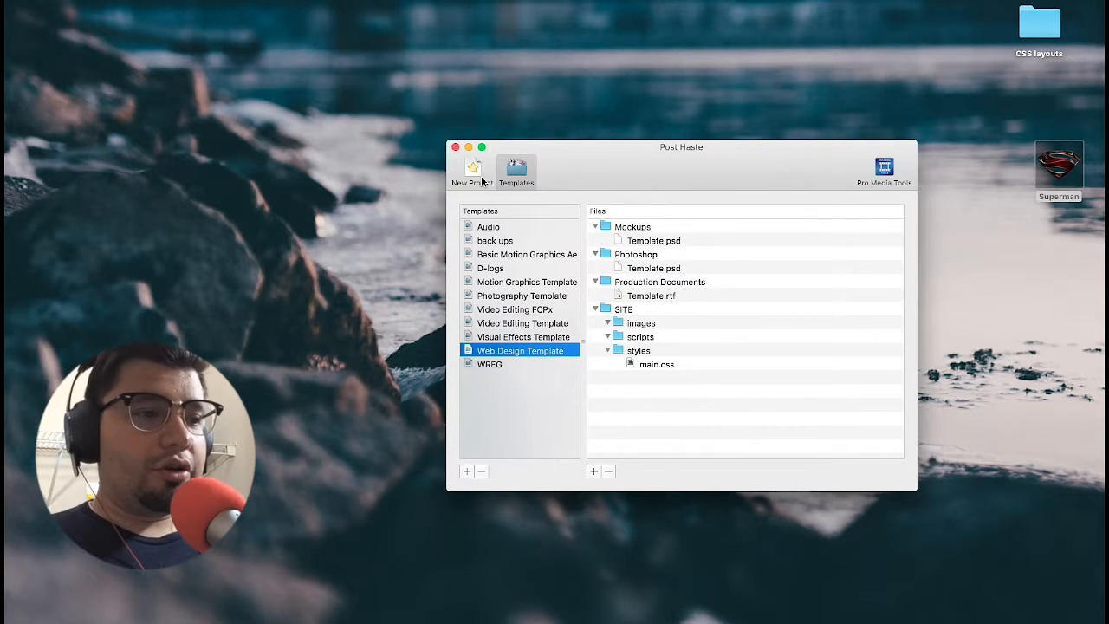
# Step: Start setting up a new project based on the D-logs project template
pyautogui.click(482, 178)
pyautogui.click(637, 214)
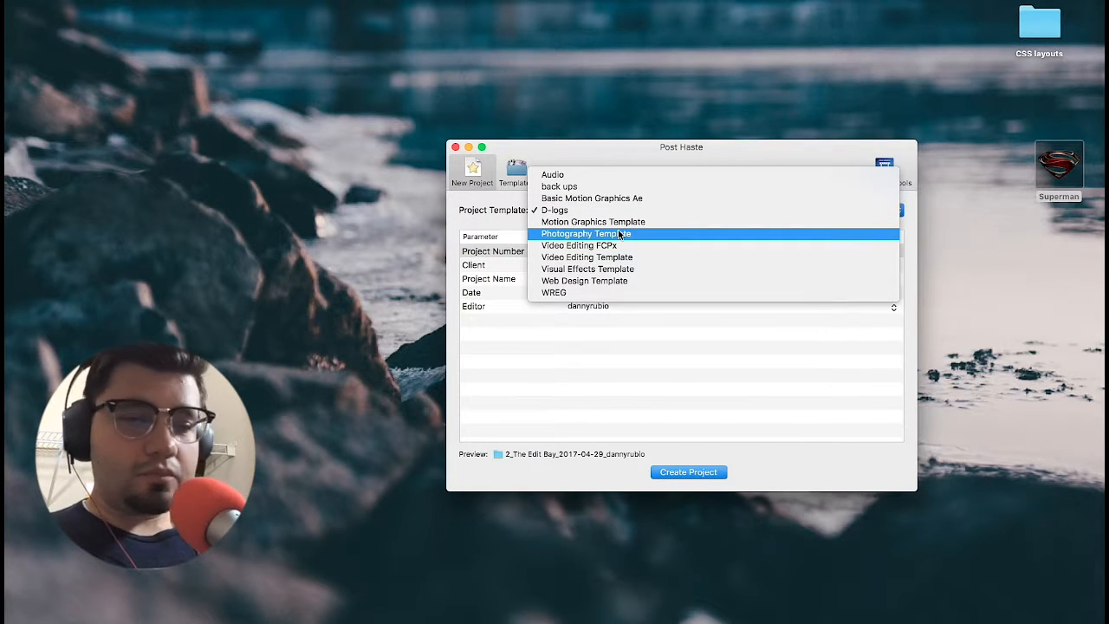
pyautogui.click(589, 210)
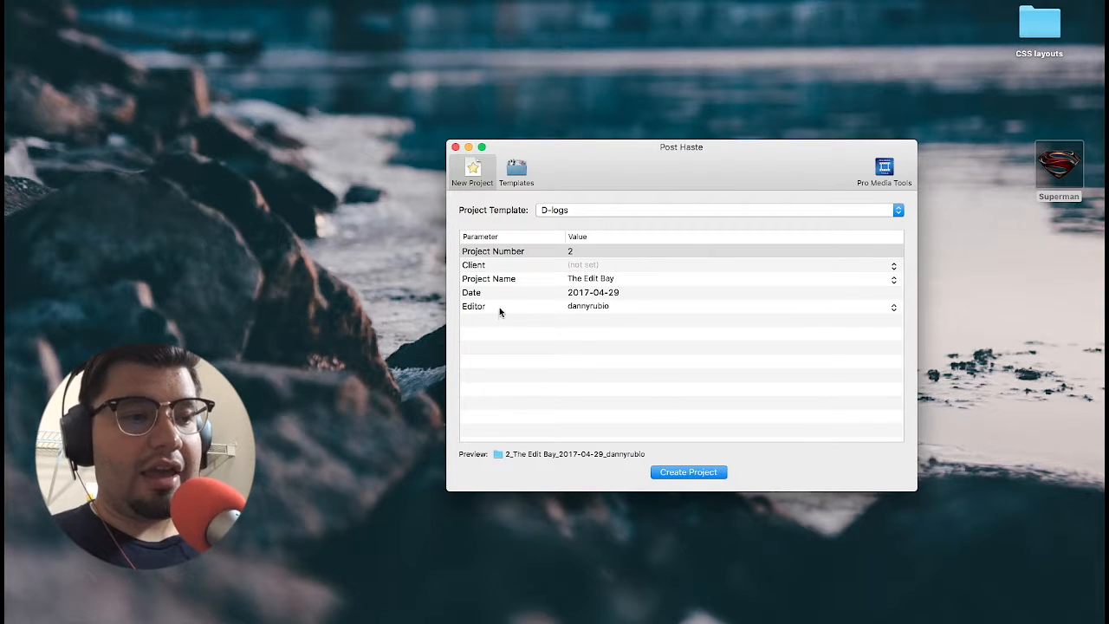
# Step: Clear the Editor and Project Number values in the new project's parameters
pyautogui.click(600, 304)
pyautogui.click(601, 304)
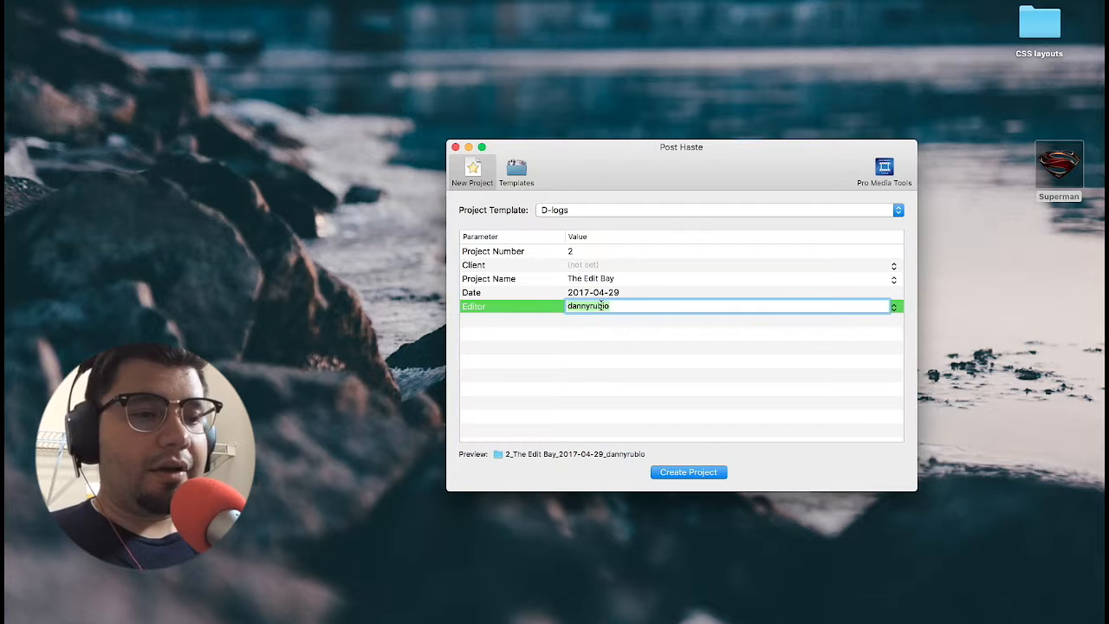
pyautogui.press('BackSpace')
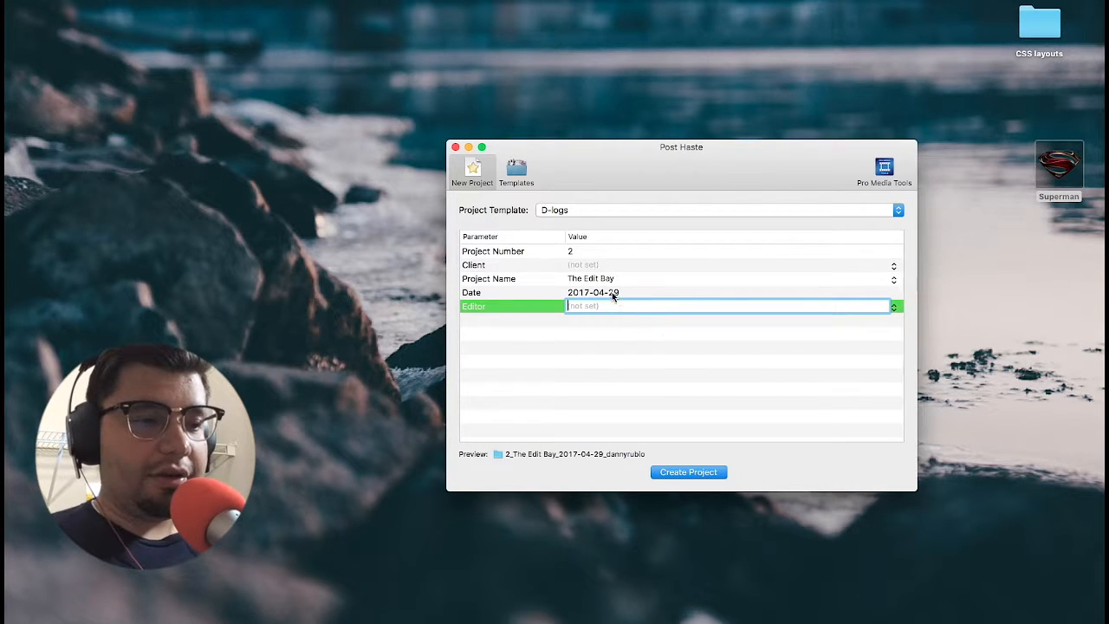
pyautogui.click(611, 291)
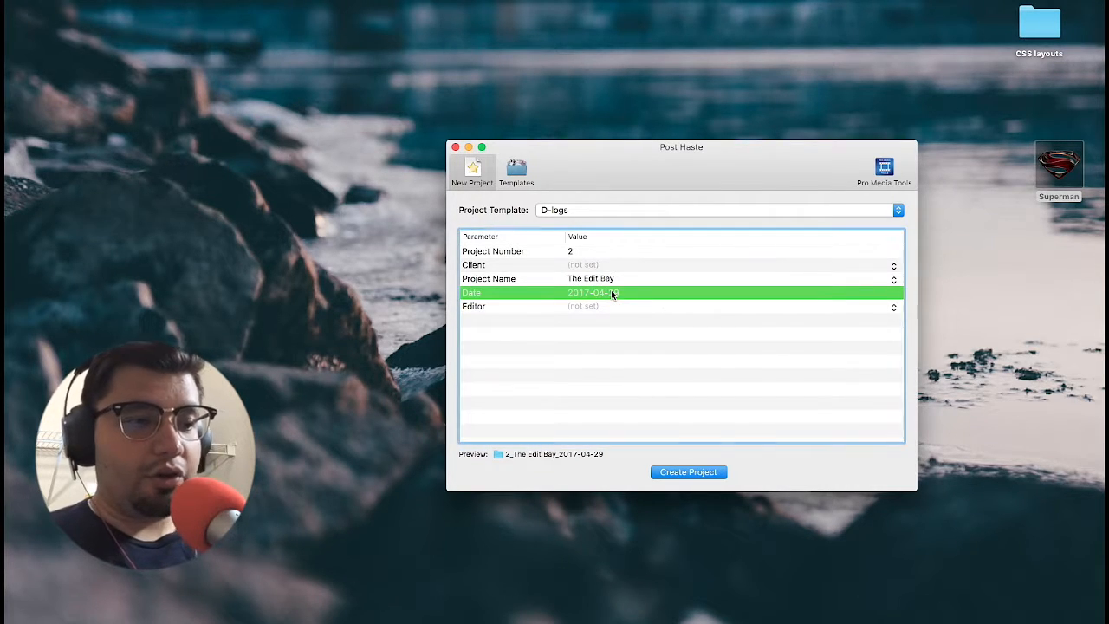
pyautogui.click(570, 251)
pyautogui.click(571, 251)
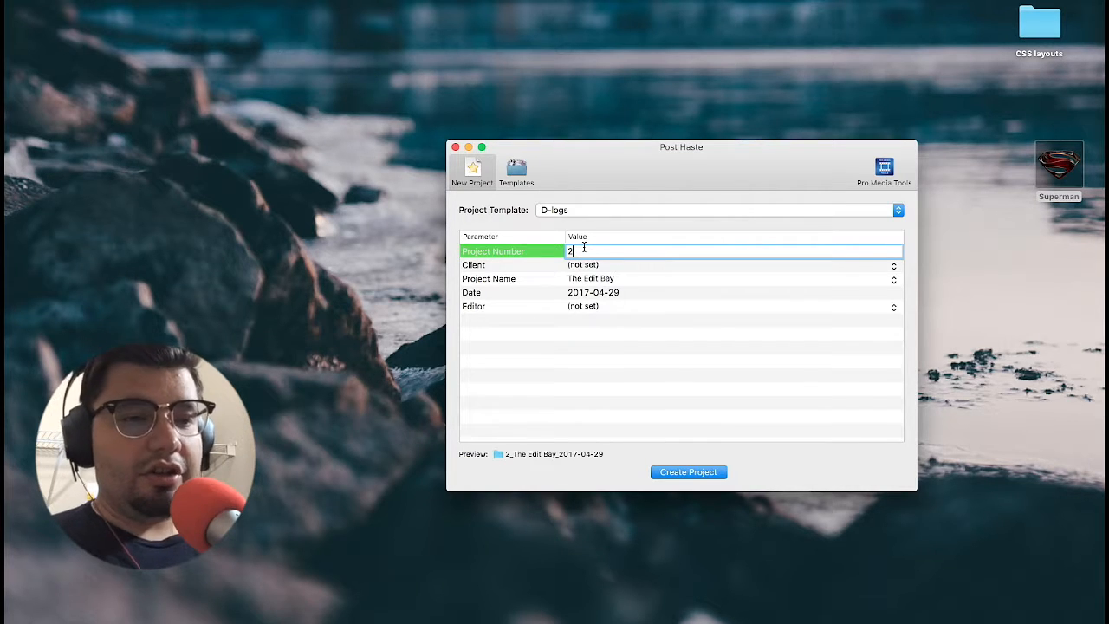
pyautogui.press('BackSpace')
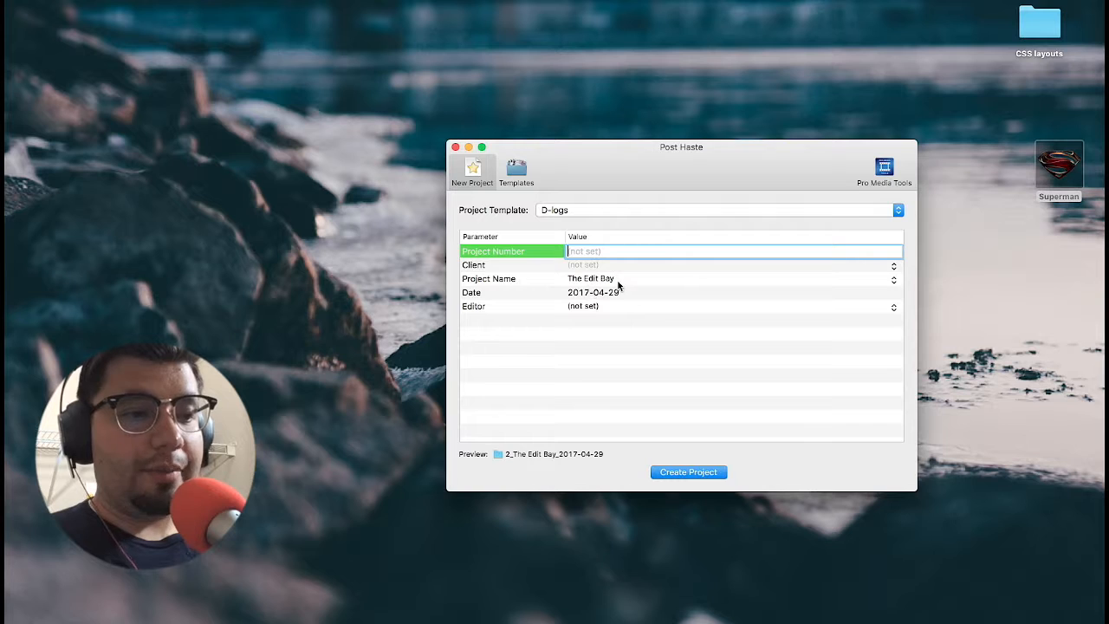
pyautogui.click(617, 281)
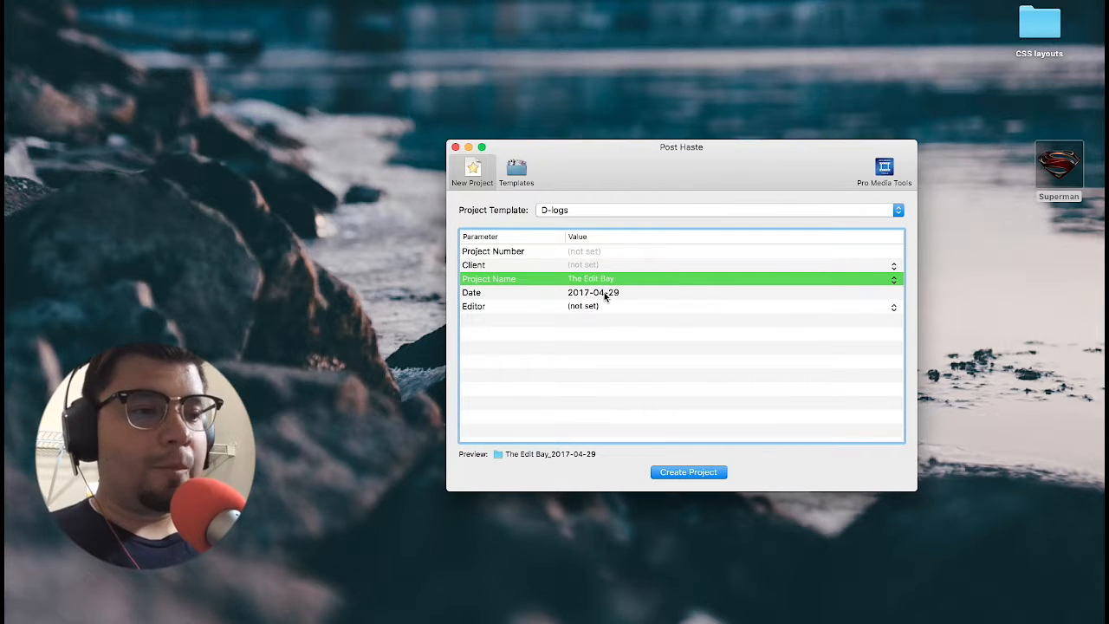
# Step: Create the project as The Edit Bay_2017-04-29 on the Superman drive and close the Post Haste window
pyautogui.click(695, 475)
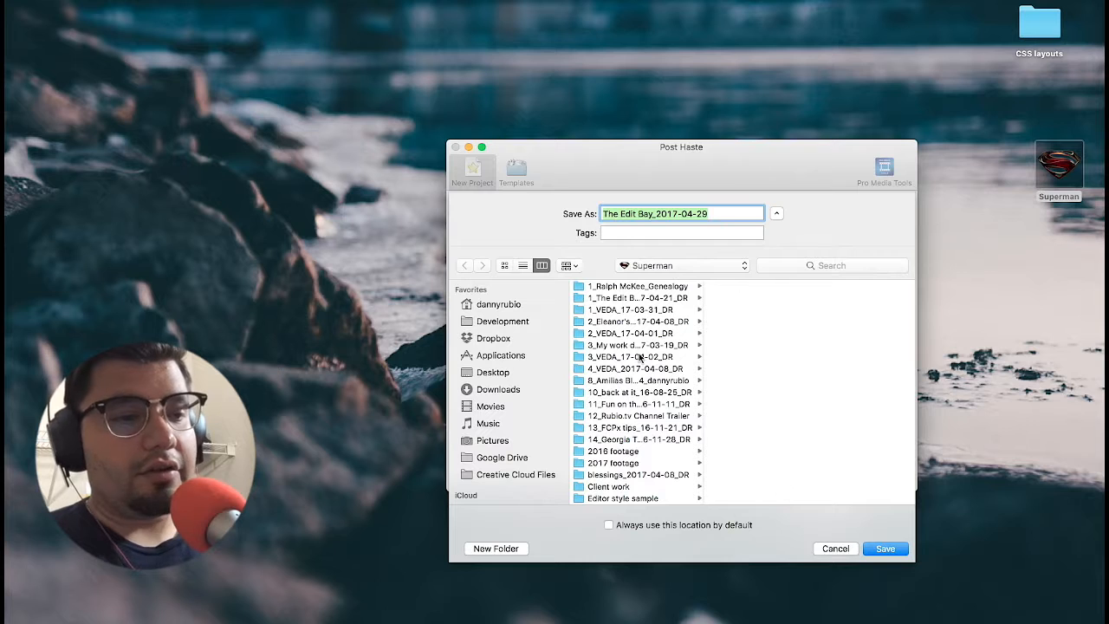
pyautogui.scroll(-5, 680, 454)
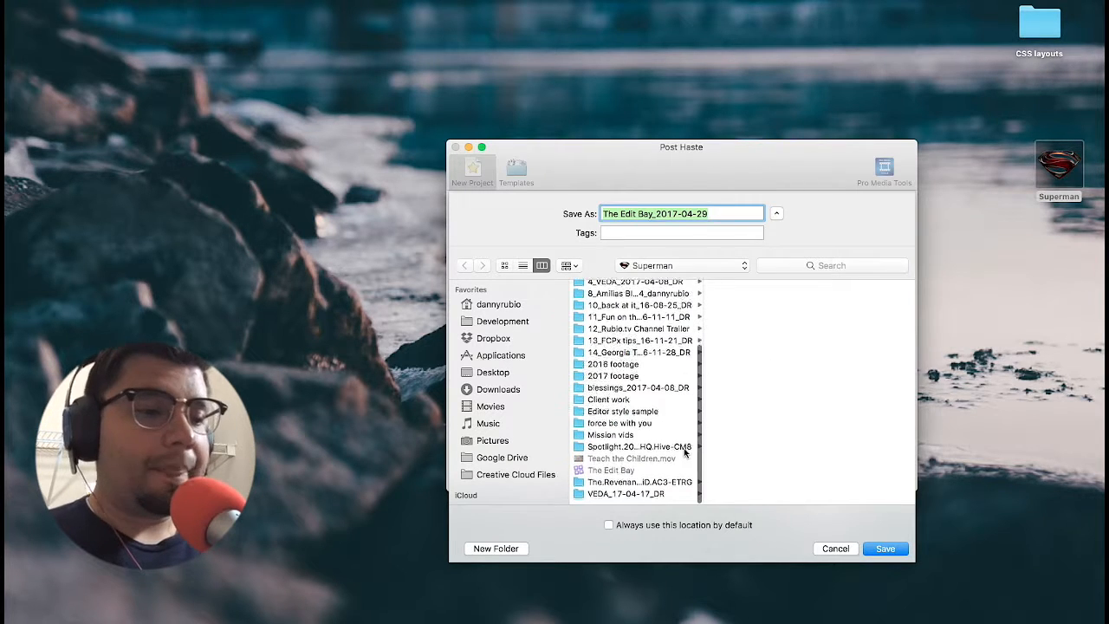
pyautogui.click(884, 549)
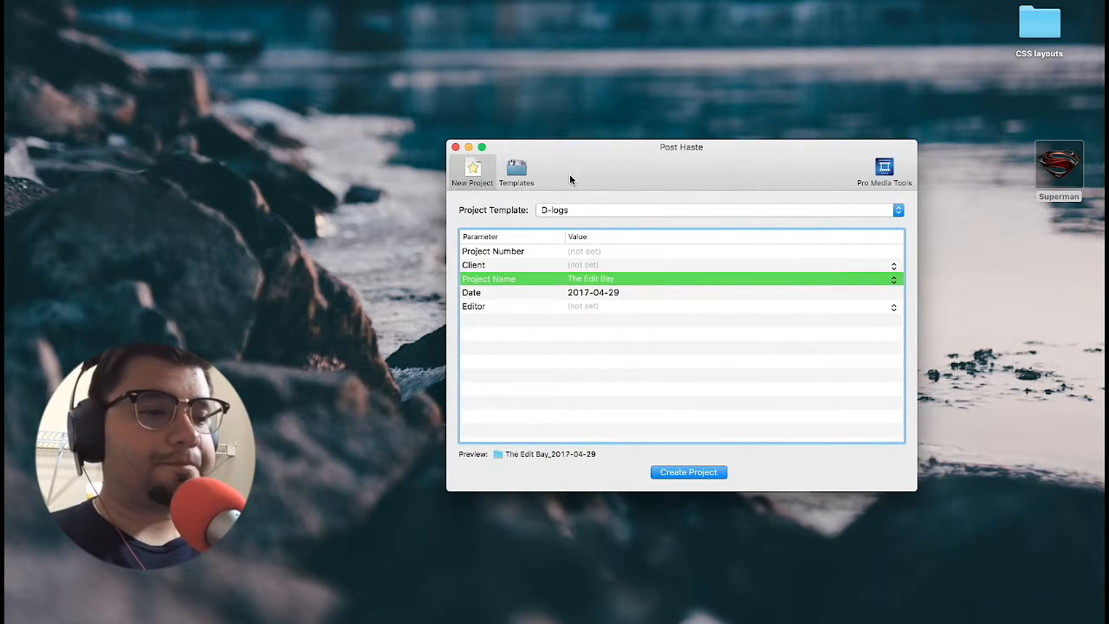
pyautogui.click(452, 147)
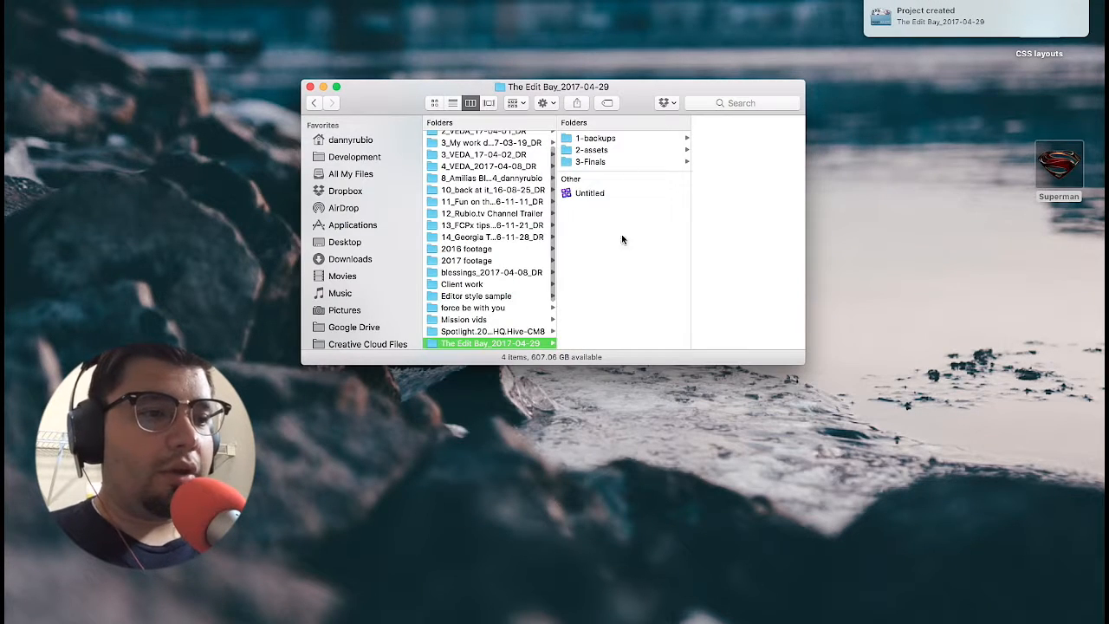
# Step: Rename the Untitled library inside the new project folder to "How to set up a edit"
pyautogui.click(591, 197)
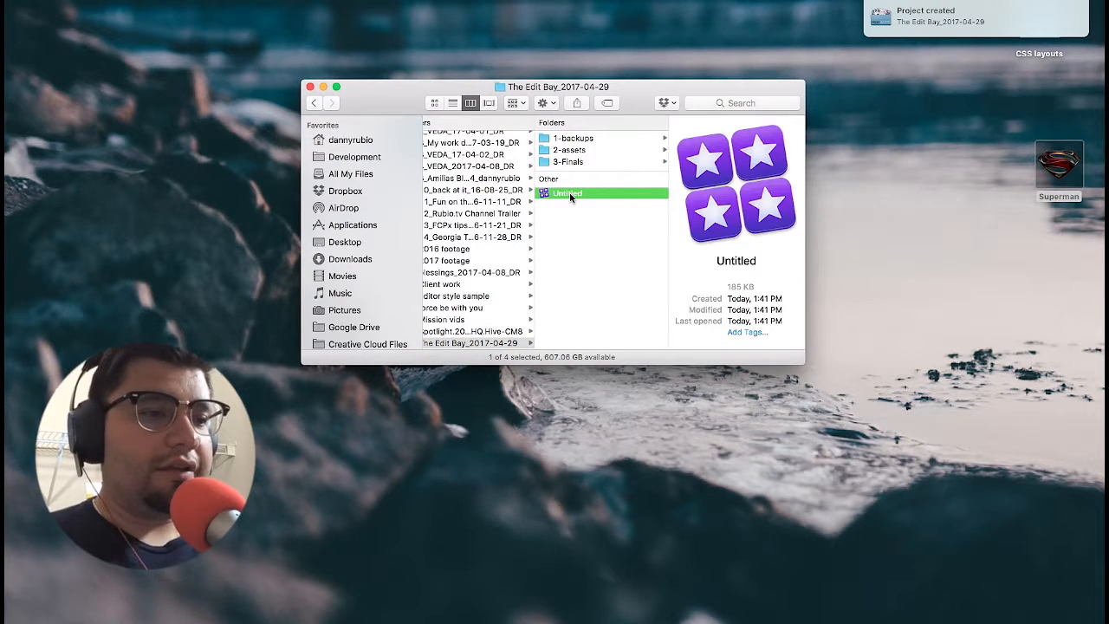
pyautogui.click(567, 193)
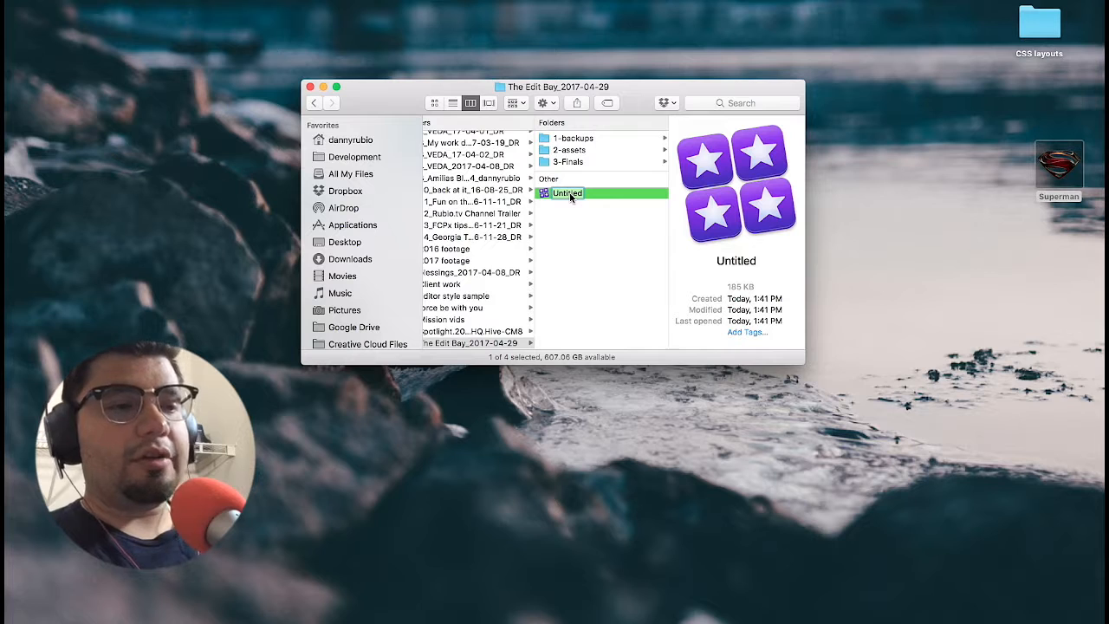
pyautogui.write('How to set up')
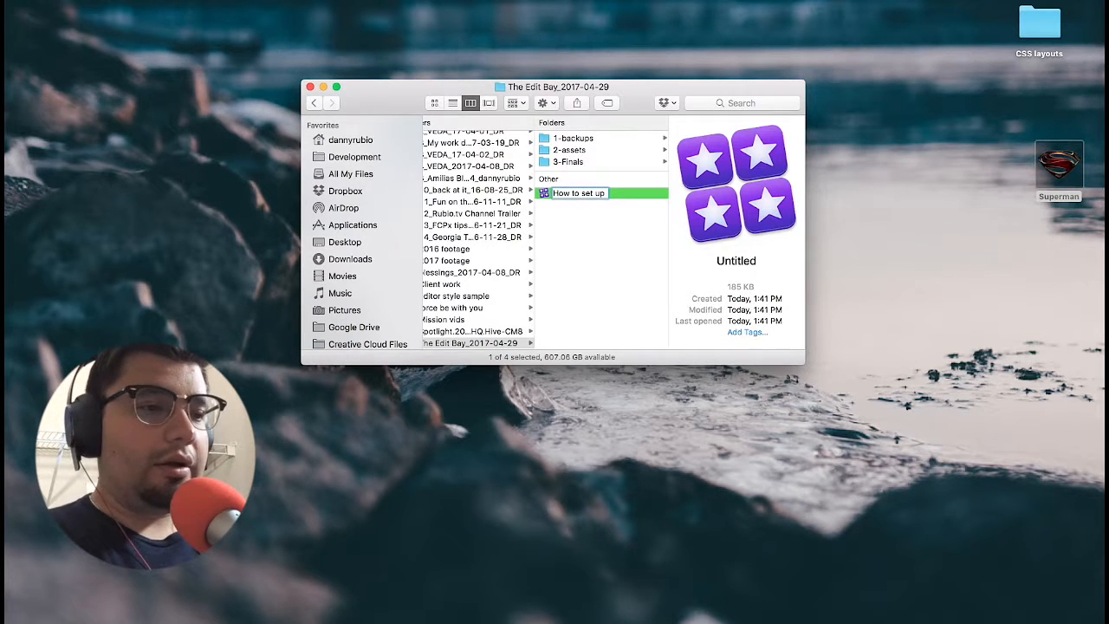
pyautogui.write(' a ')
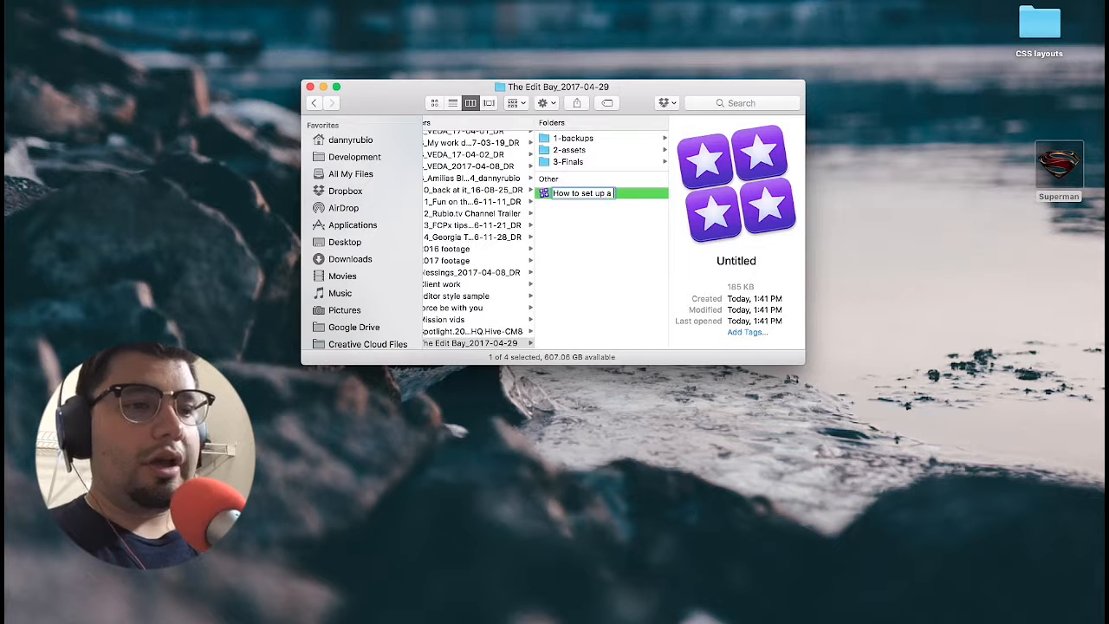
pyautogui.write('edit')
pyautogui.press('Return')
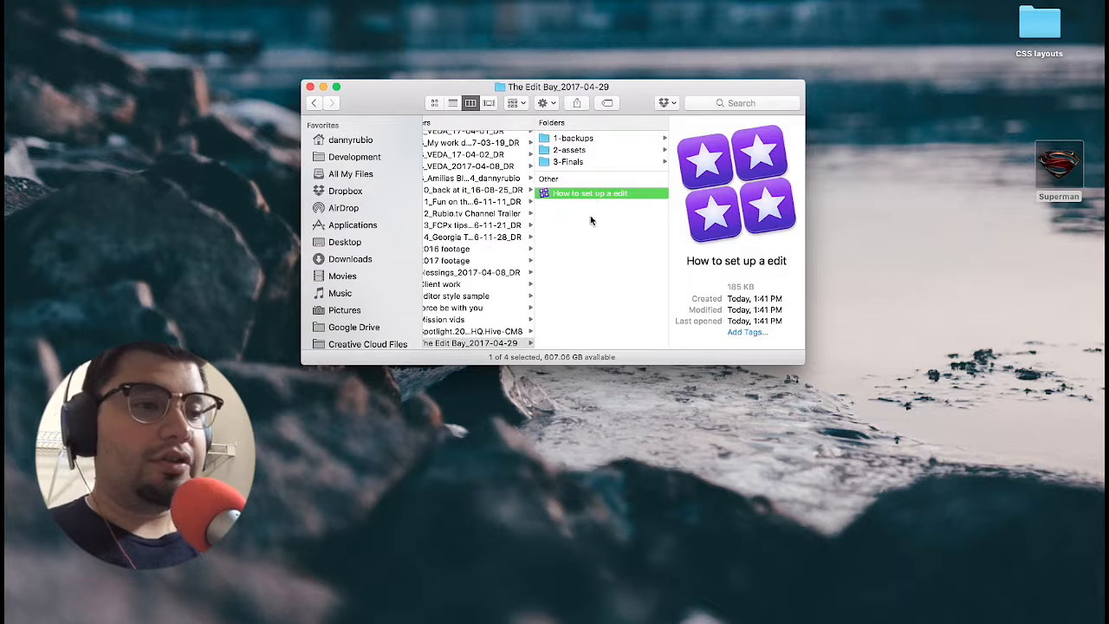
# Step: Look through the project's 3-Finals, 2-assets and 1-backups folders
pyautogui.click(587, 163)
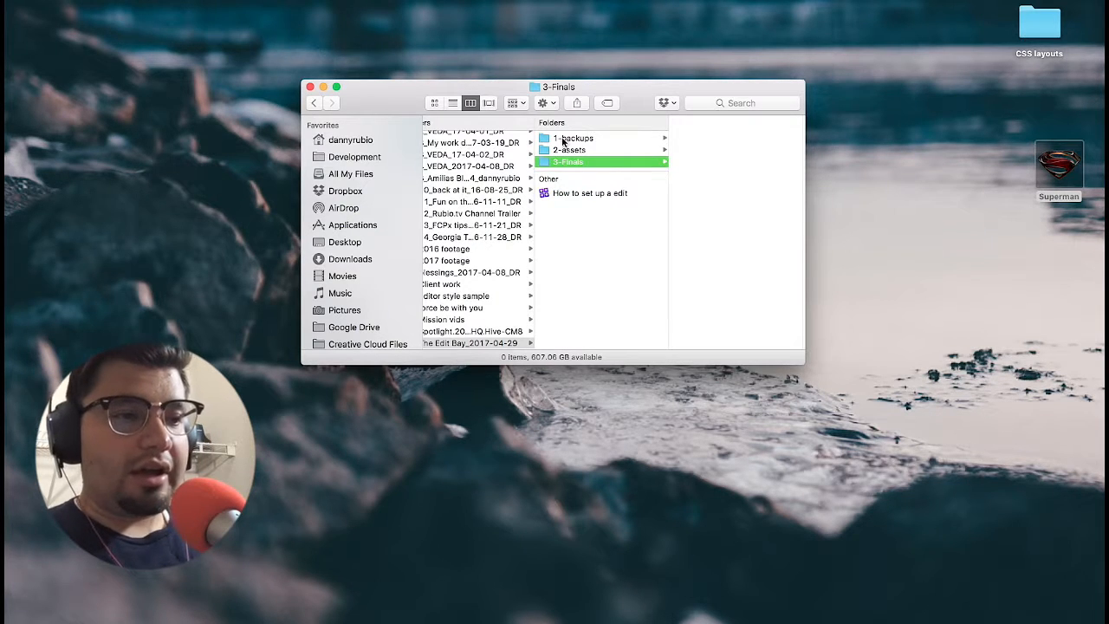
pyautogui.click(568, 150)
pyautogui.click(572, 139)
pyautogui.click(575, 150)
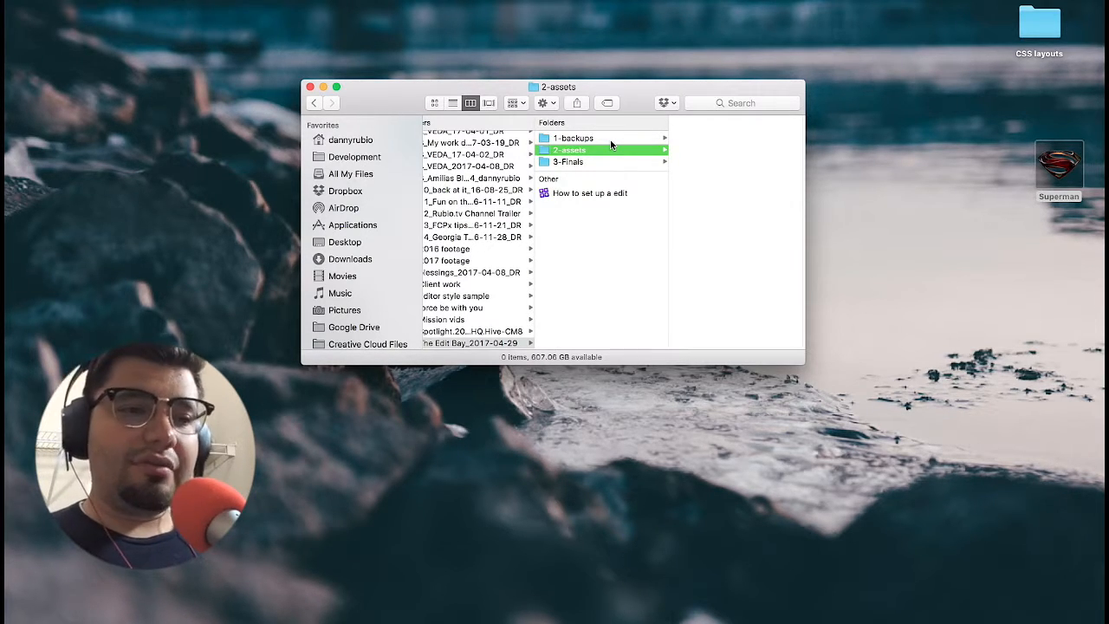
pyautogui.press('Right')
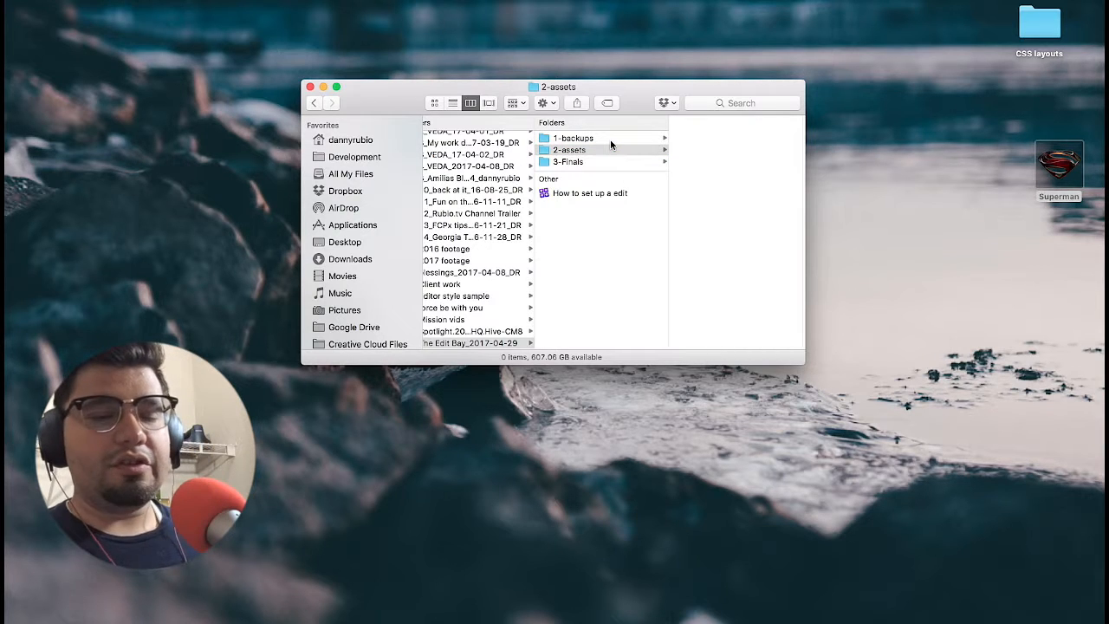
pyautogui.click(591, 151)
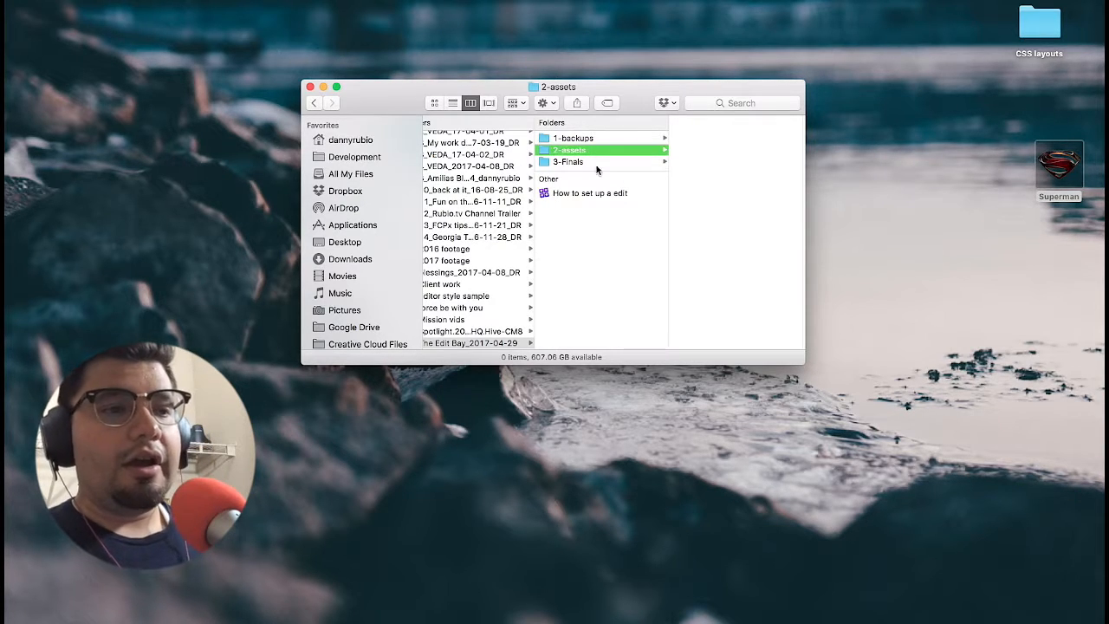
pyautogui.click(596, 162)
pyautogui.click(594, 151)
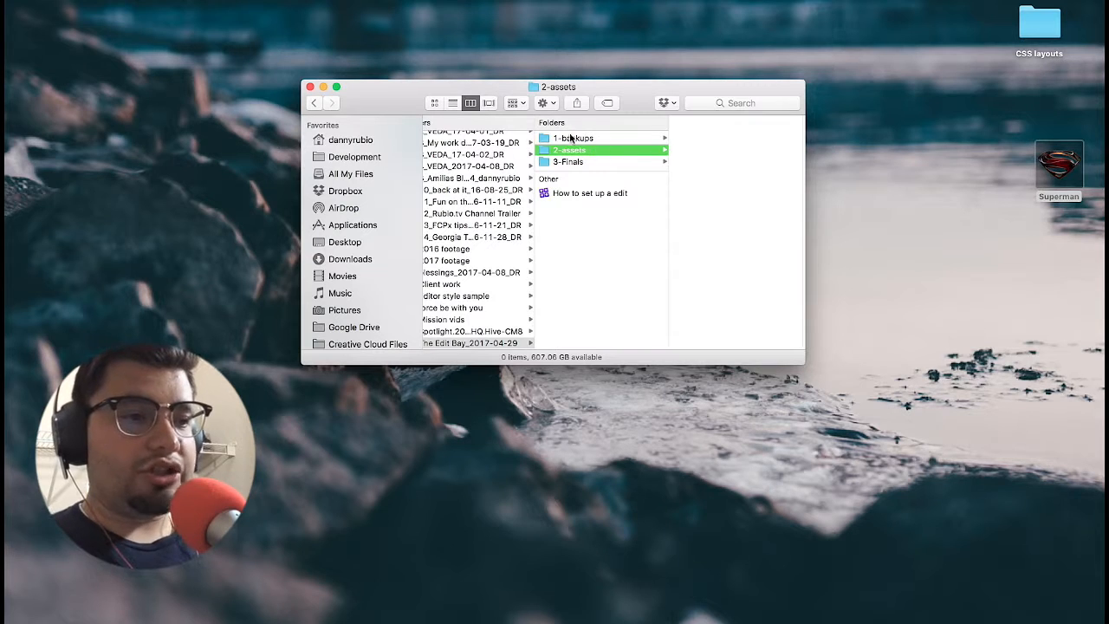
# Step: Open the "How to set up a edit" library in Final Cut Pro and dismiss the Dropbox notification
pyautogui.click(589, 193)
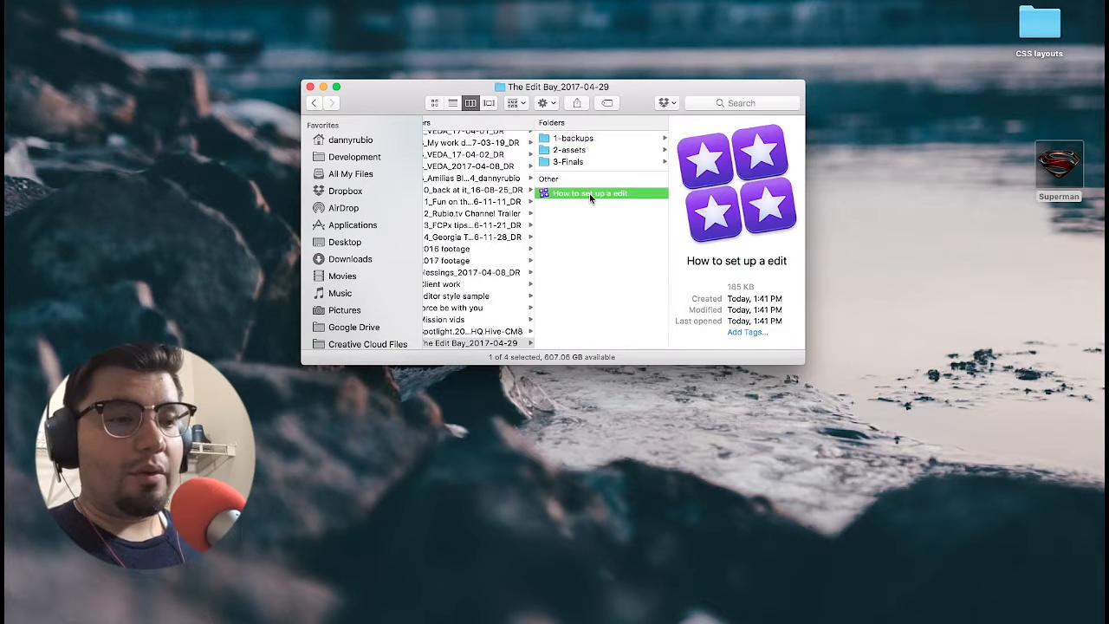
pyautogui.doubleClick(589, 193)
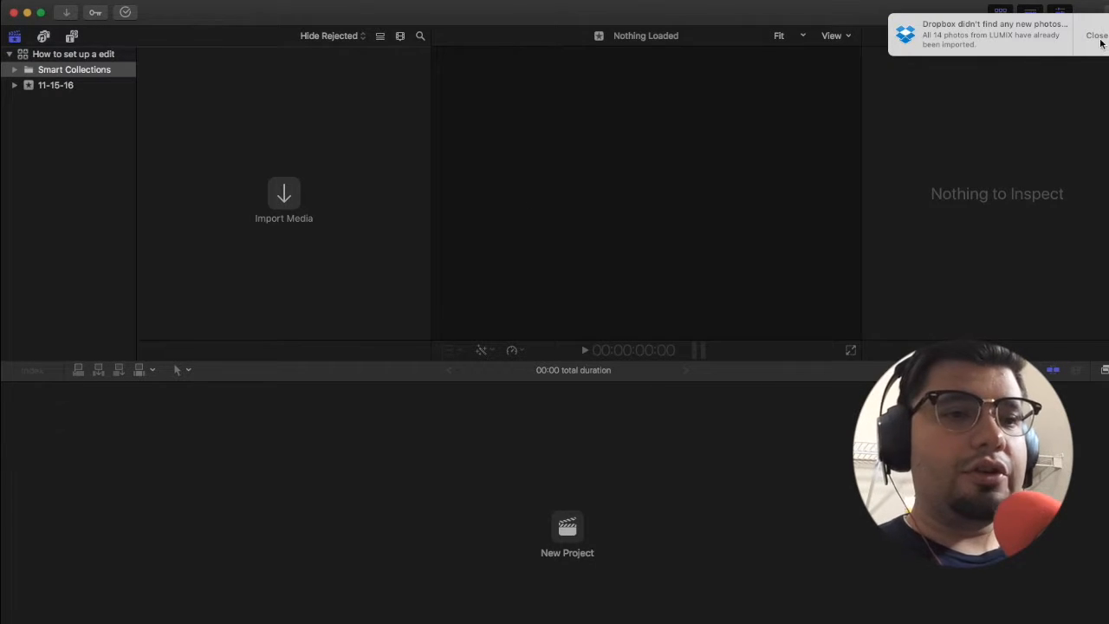
pyautogui.click(1102, 43)
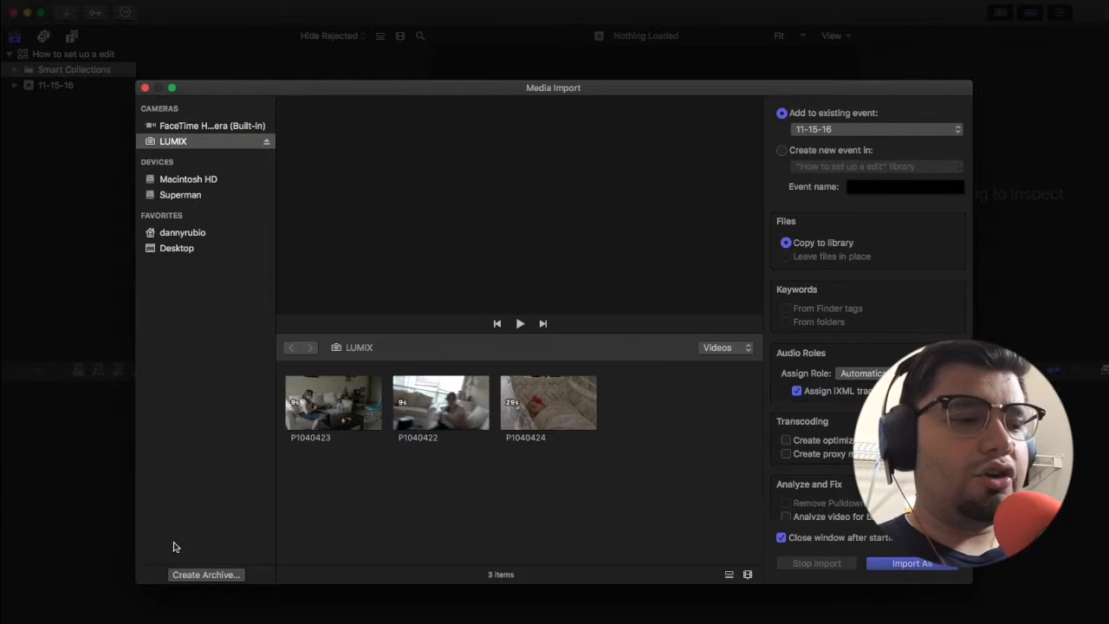
# Step: Create a camera archive of the LUMIX card in the 1-backups folder of The Edit Bay_2017-04-29 and close the import window
pyautogui.click(198, 582)
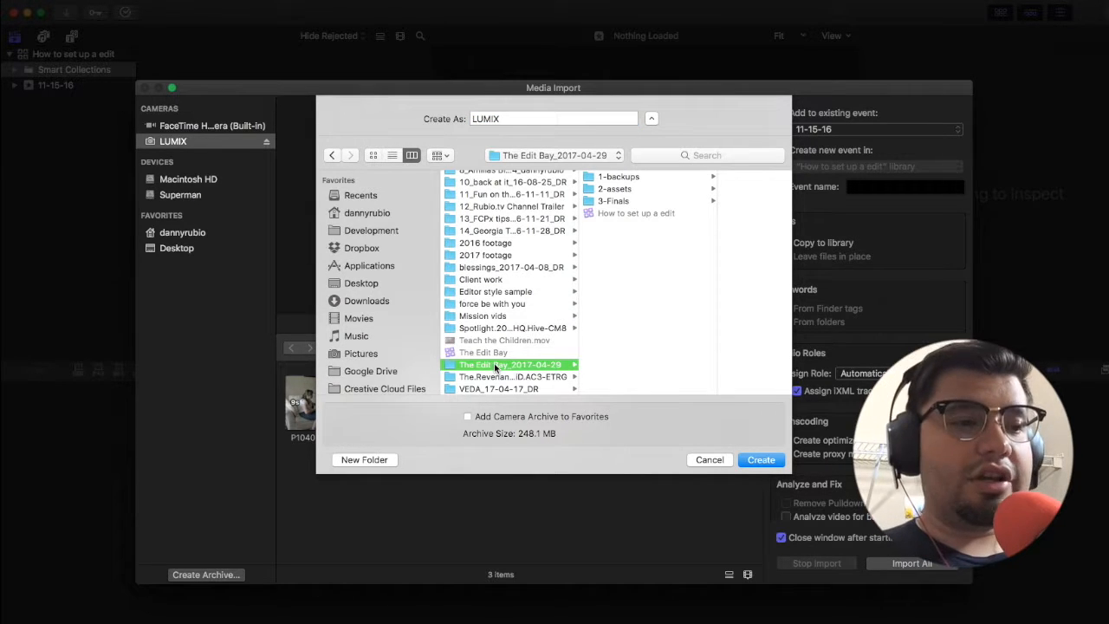
pyautogui.click(631, 174)
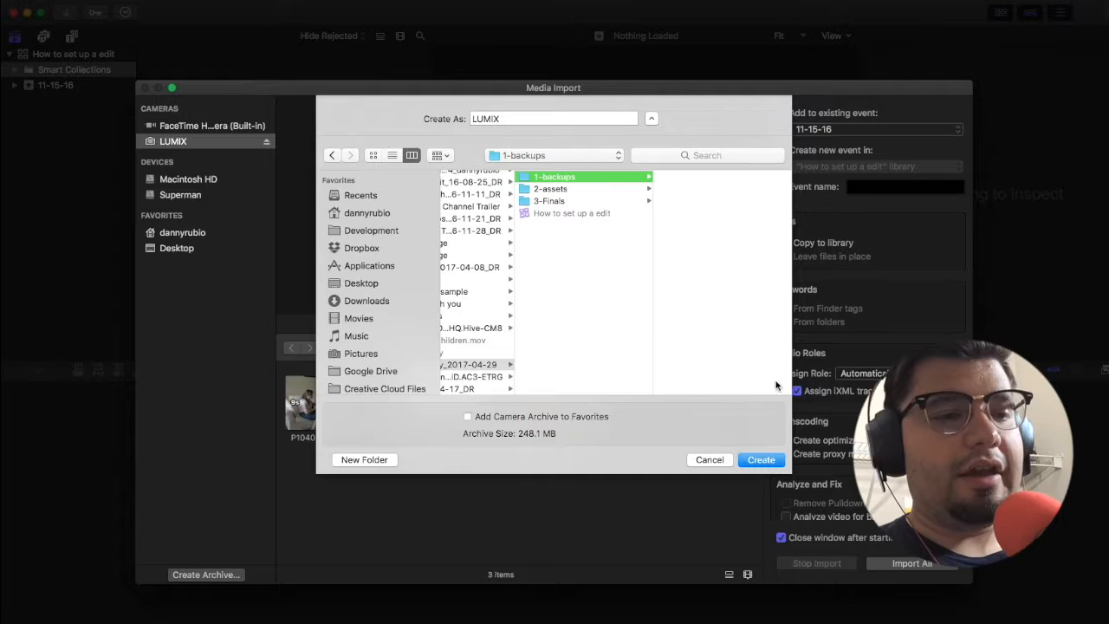
pyautogui.click(761, 459)
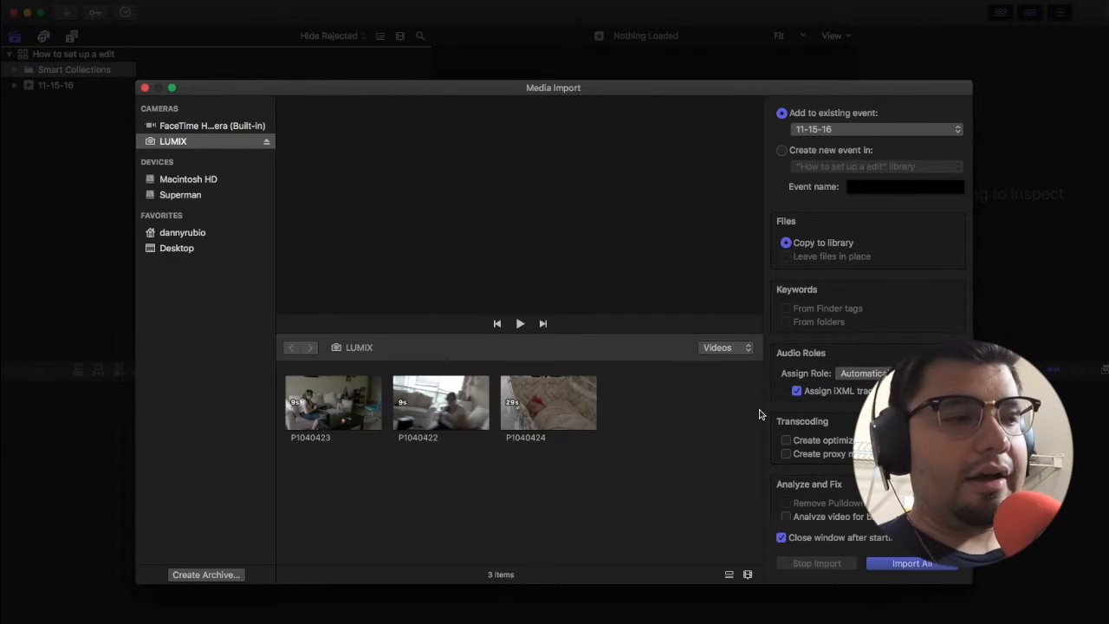
pyautogui.click(145, 88)
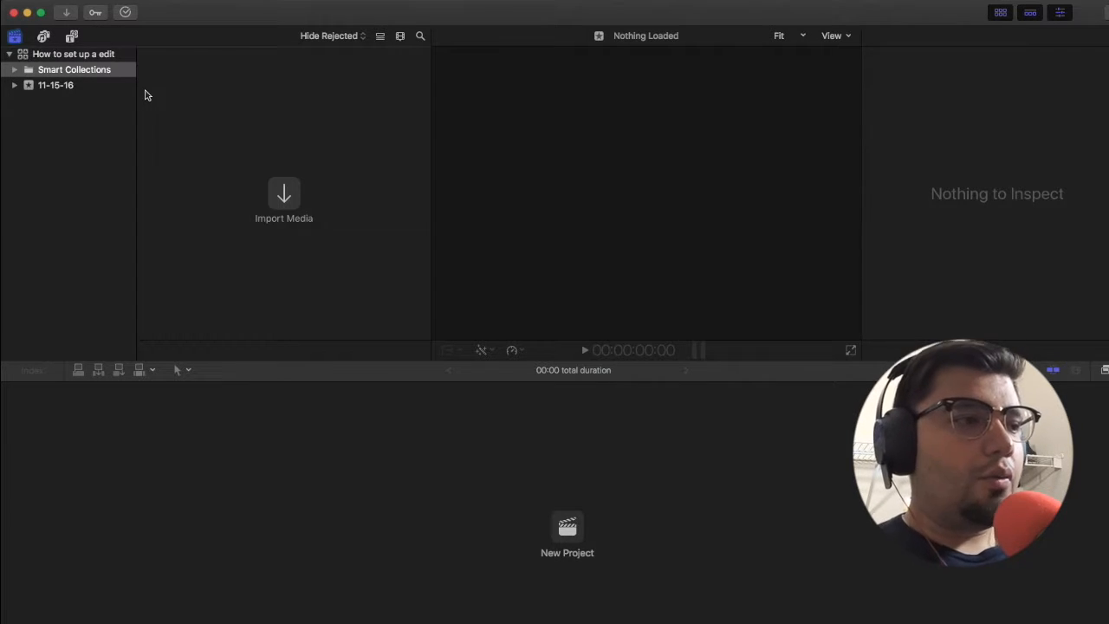
pyautogui.click(129, 1)
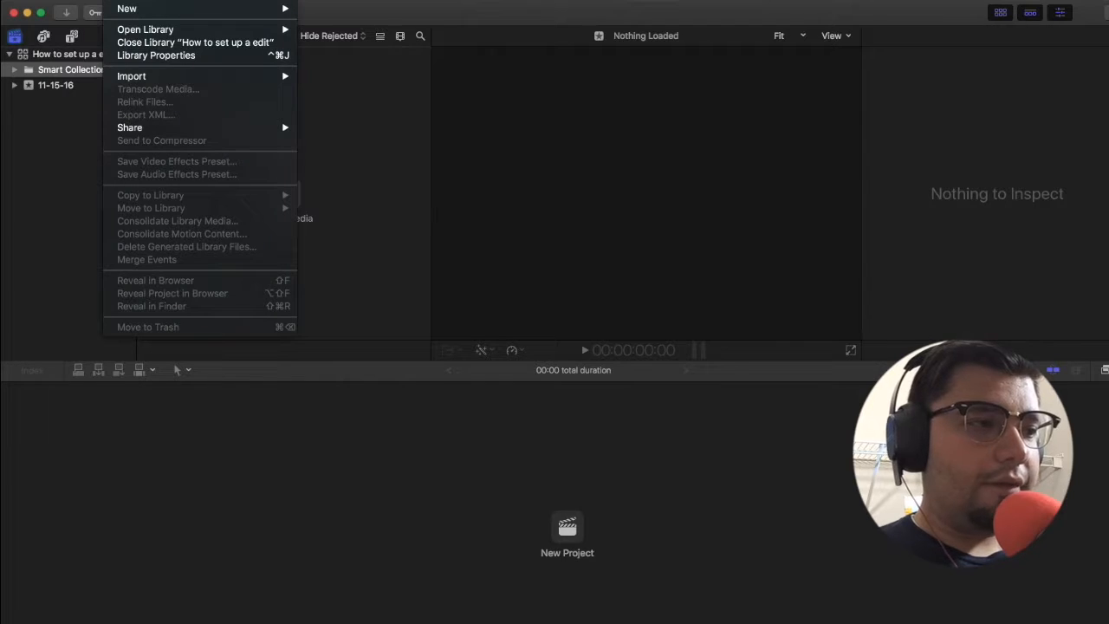
pyautogui.moveTo(146, 82)
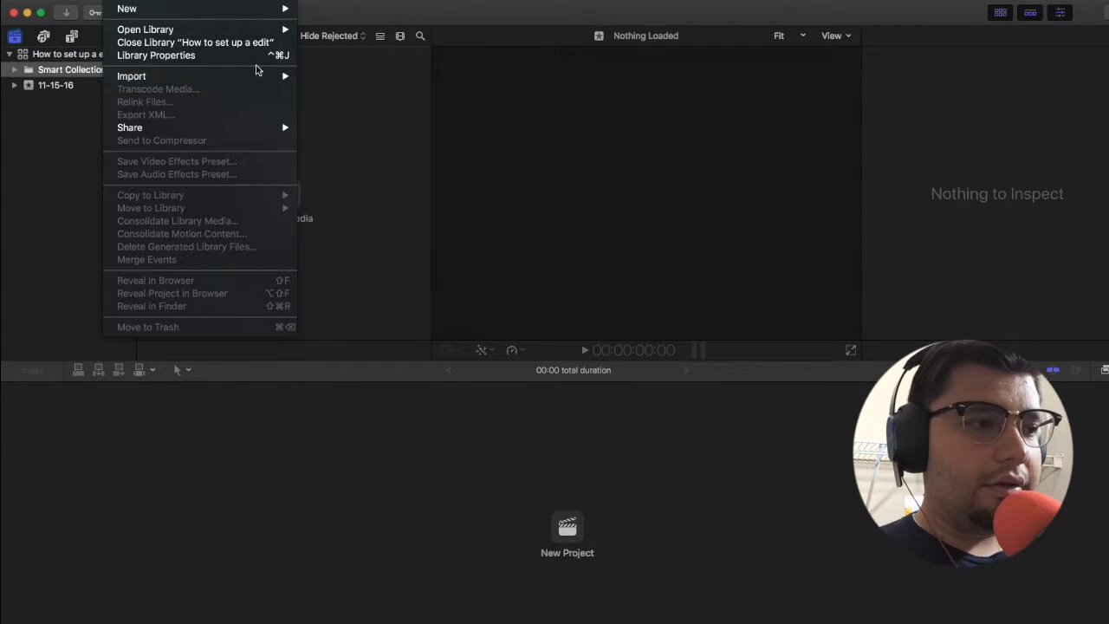
pyautogui.moveTo(285, 82)
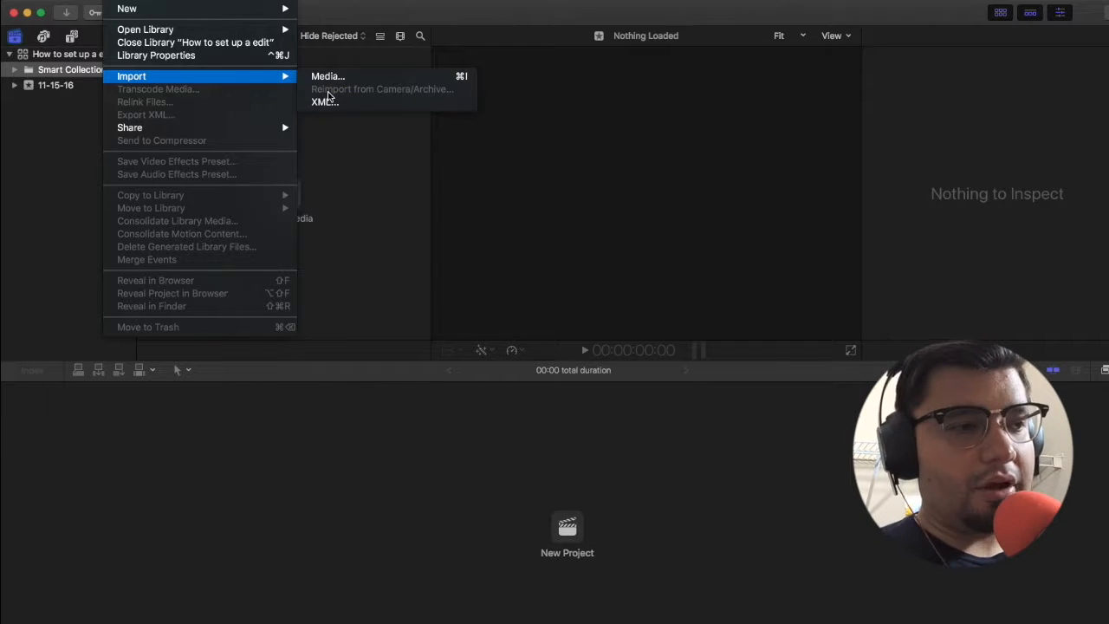
pyautogui.click(56, 144)
# Step: Open Media Import and expand the LUMIX archive in the 1-backups folder of The Edit Bay_2017-04-29 on the Superman drive
pyautogui.click(289, 217)
pyautogui.click(180, 195)
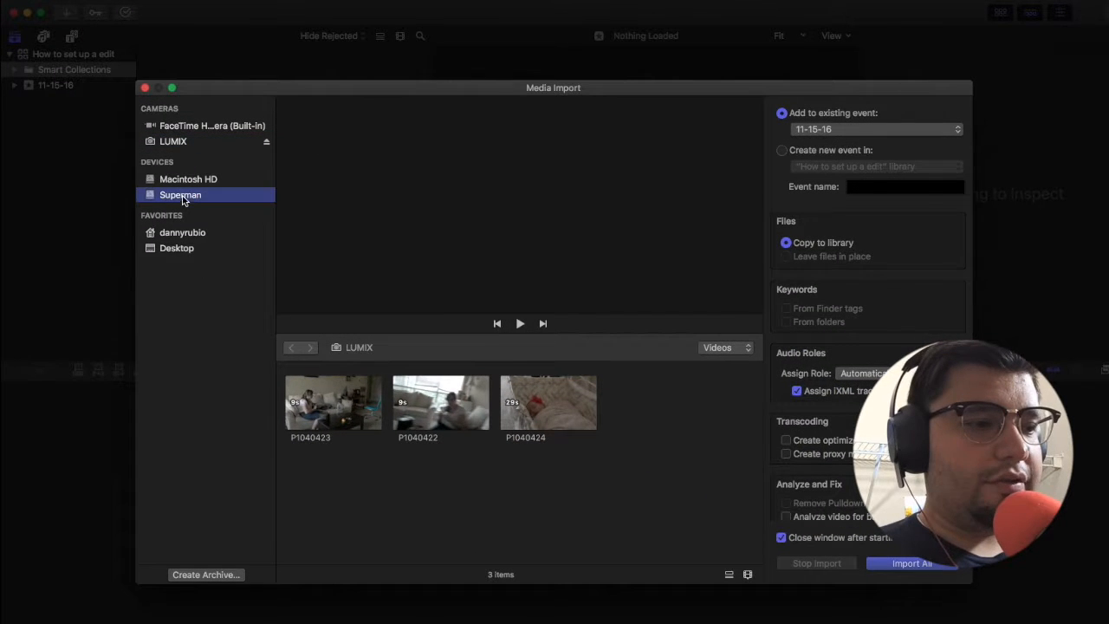
pyautogui.scroll(-3, 418, 507)
pyautogui.scroll(3, 418, 507)
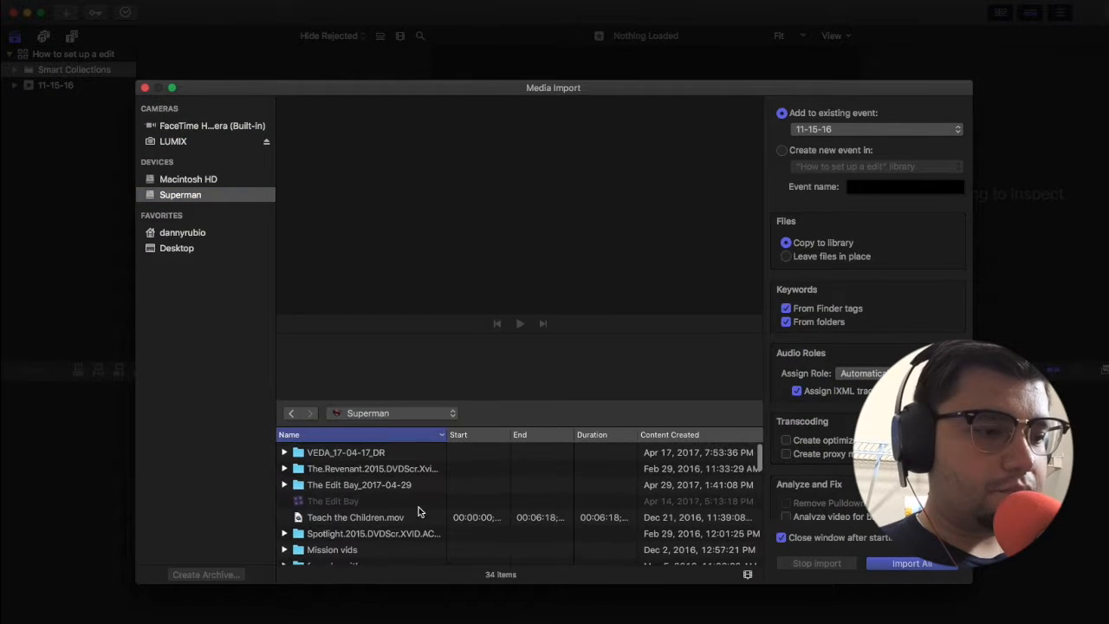
pyautogui.click(284, 484)
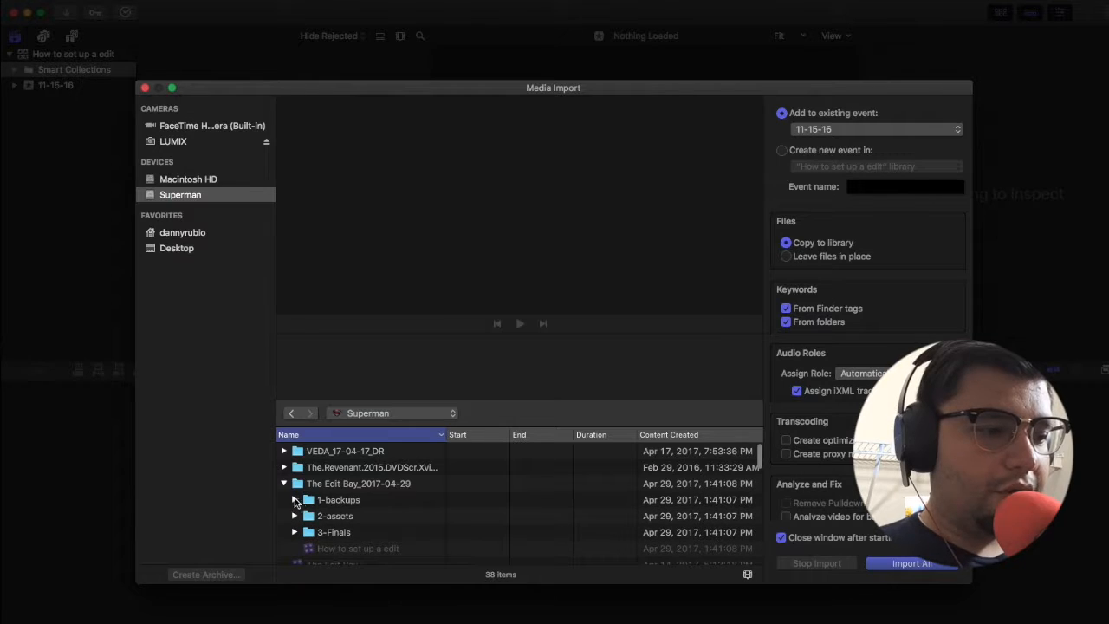
pyautogui.click(294, 500)
pyautogui.scroll(-3, 338, 474)
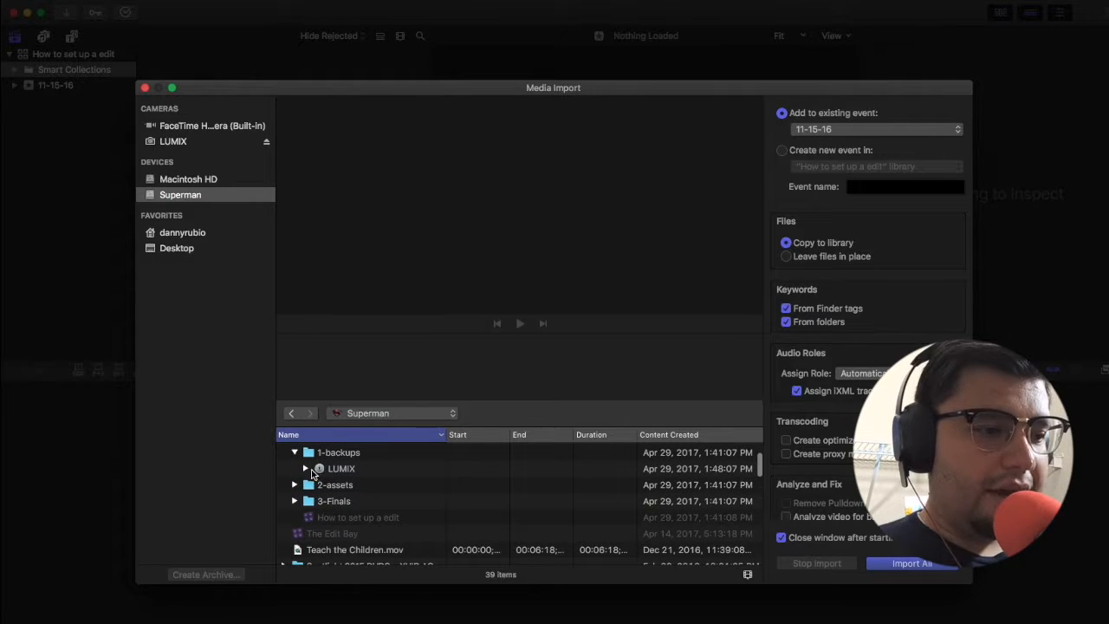
pyautogui.click(307, 469)
pyautogui.scroll(-5, 347, 470)
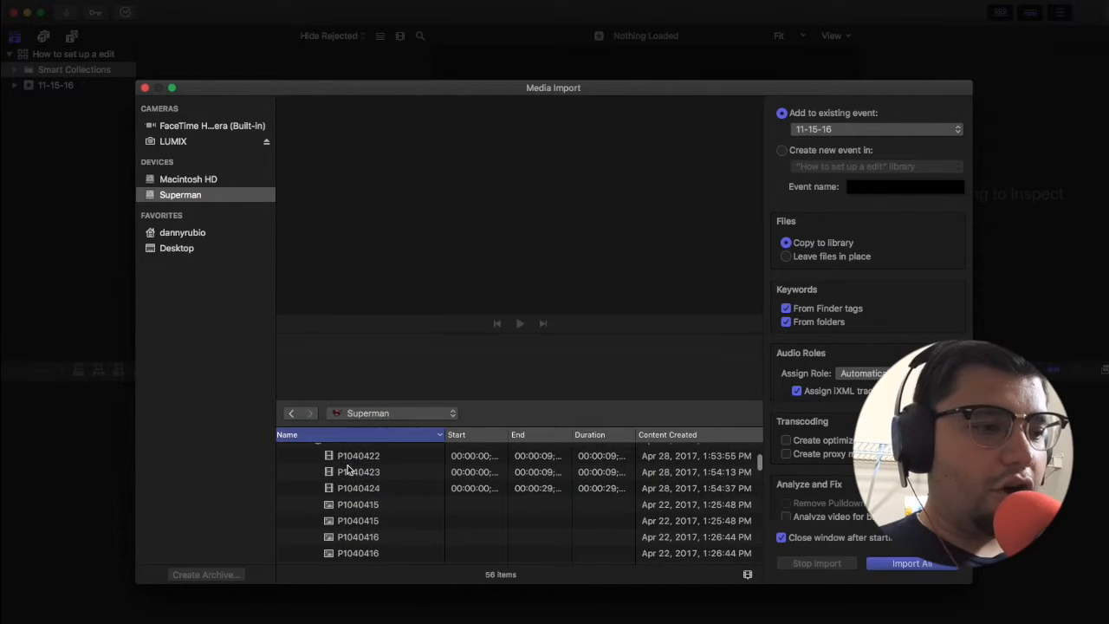
pyautogui.scroll(3, 324, 487)
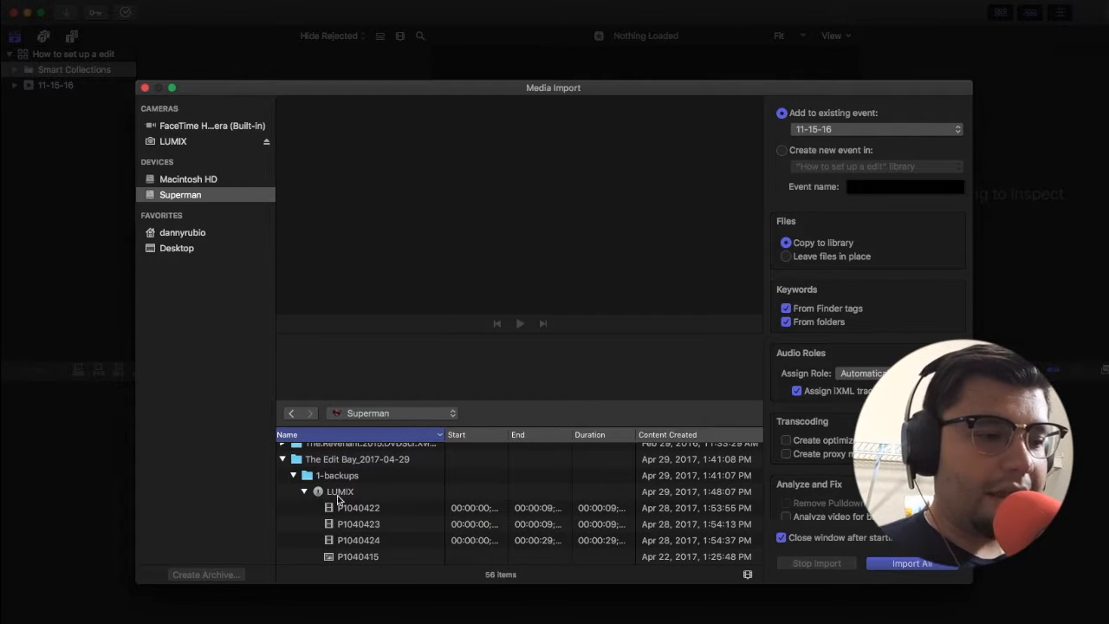
# Step: Preview the archived photos in the LUMIX backup, from P1040415 through P1040421
pyautogui.scroll(-3, 354, 509)
pyautogui.click(354, 492)
pyautogui.press('Down')
pyautogui.press('Down')
pyautogui.press('Down')
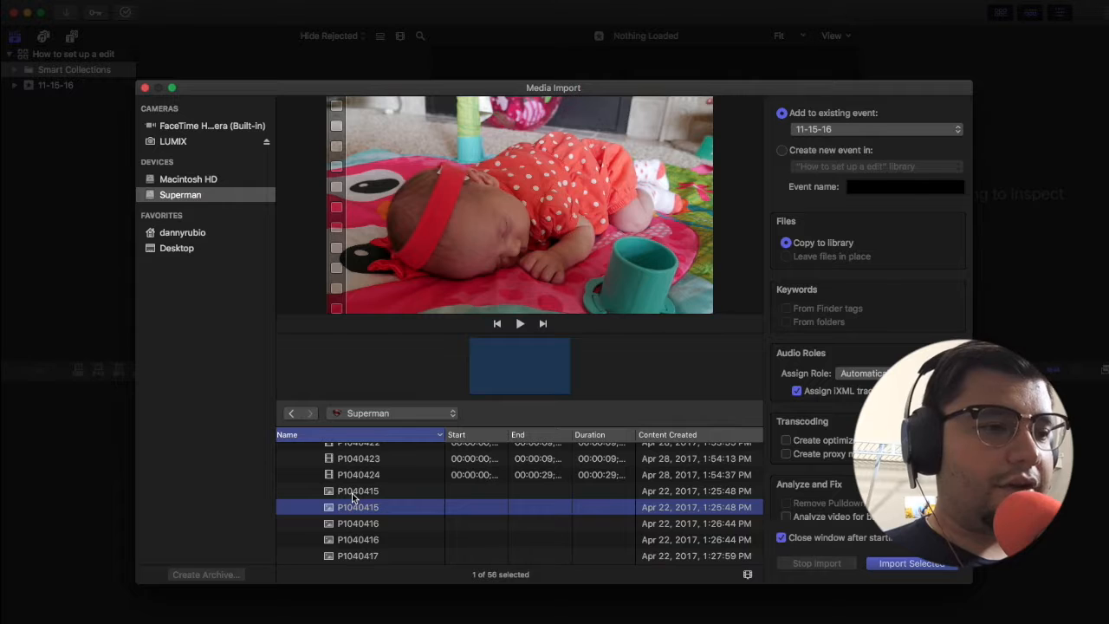
pyautogui.scroll(-3, 353, 495)
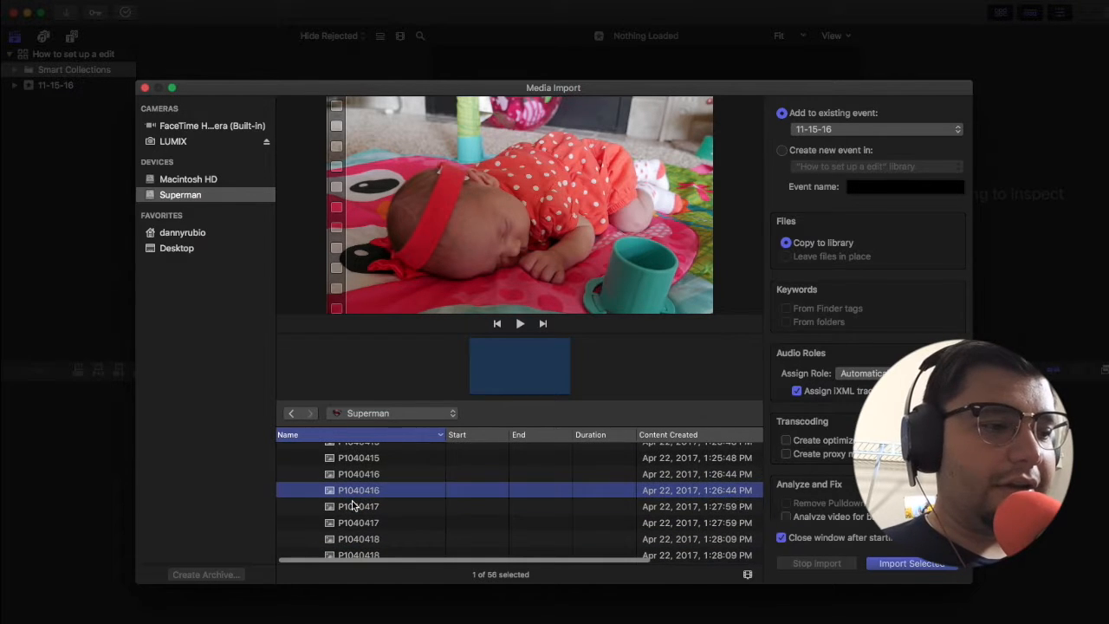
pyautogui.press('Down')
pyautogui.press('Up')
pyautogui.press('Down')
pyautogui.press('Down')
pyautogui.scroll(-10, 352, 515)
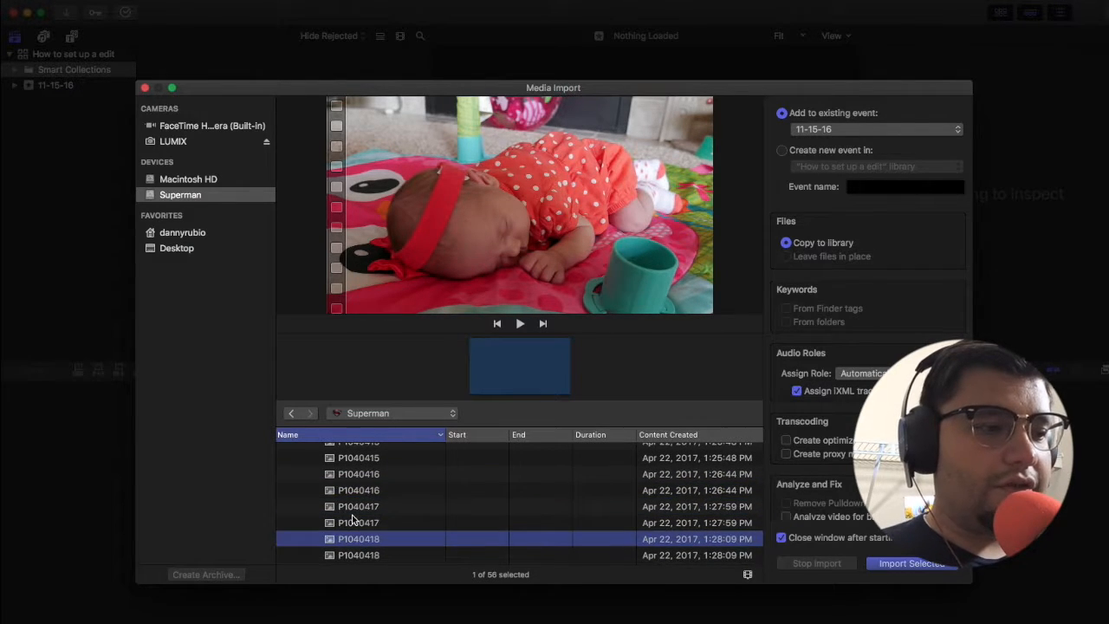
pyautogui.scroll(4, 351, 514)
pyautogui.click(342, 499)
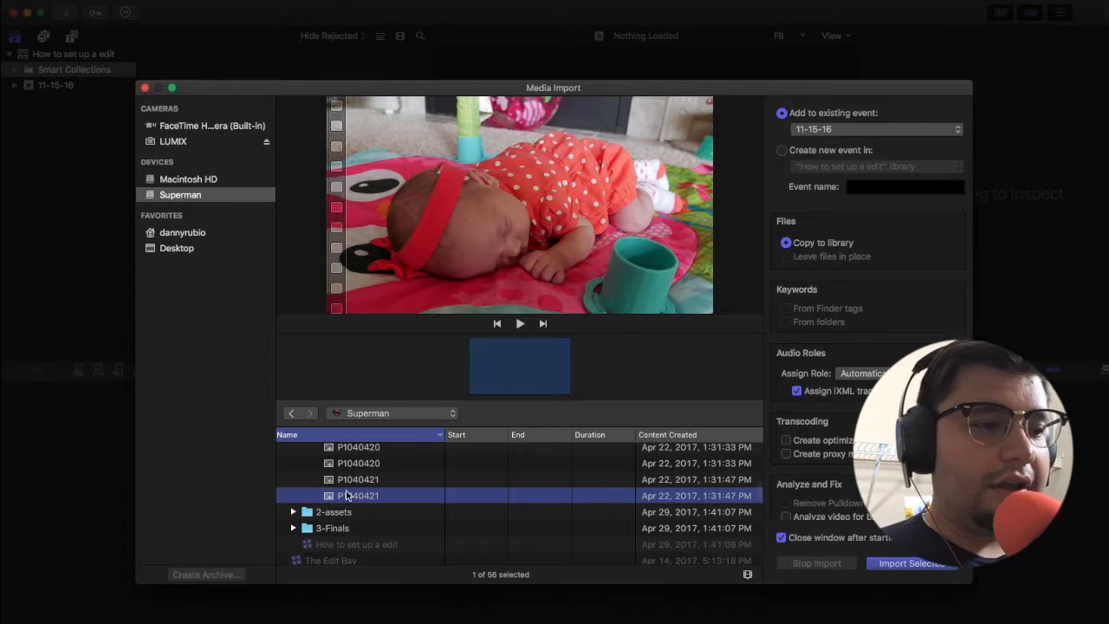
pyautogui.press('Up')
pyautogui.press('Up')
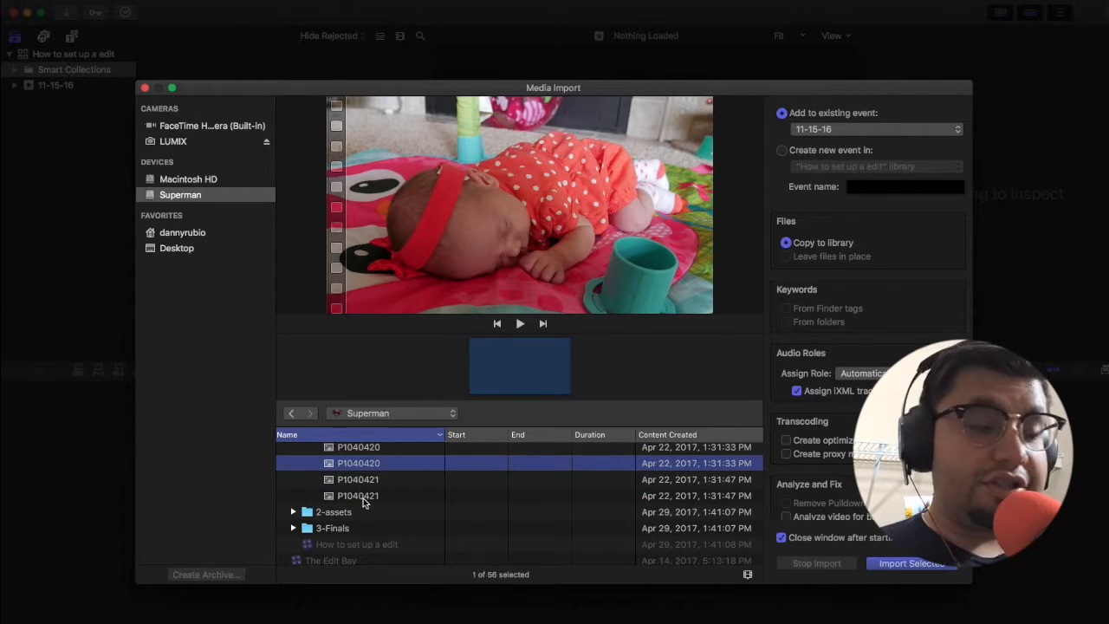
# Step: Recheck the P1040415 photo near the start of the LUMIX archive, collapse the archive and close the import window
pyautogui.scroll(3, 363, 498)
pyautogui.scroll(5, 363, 498)
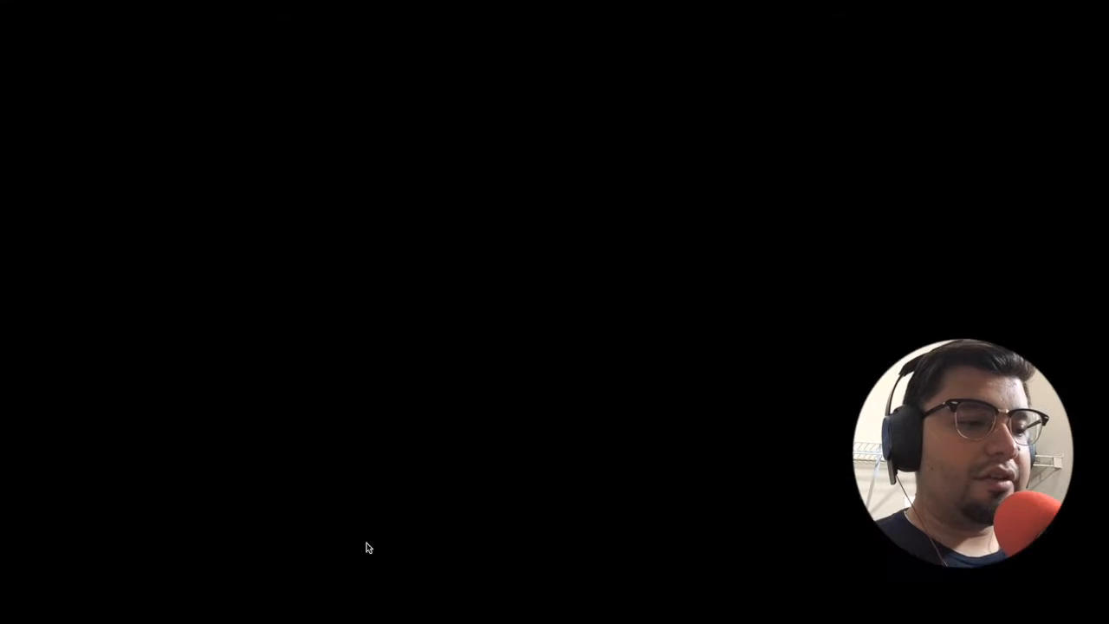
pyautogui.click(368, 547)
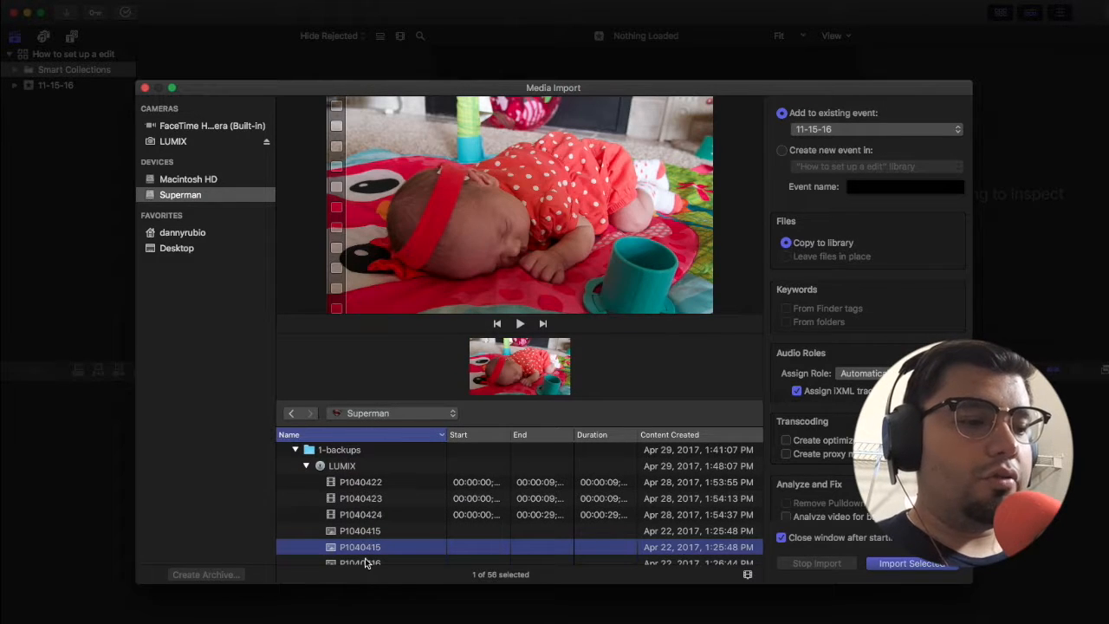
pyautogui.scroll(-3, 364, 558)
pyautogui.click(364, 518)
pyautogui.scroll(3, 364, 515)
pyautogui.click(306, 512)
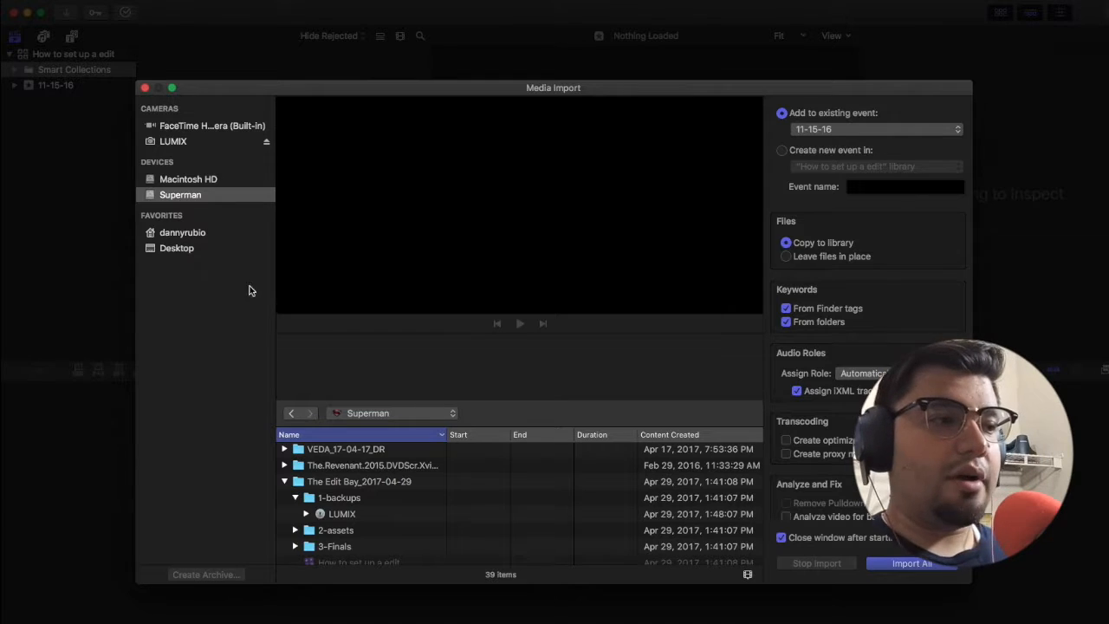
pyautogui.click(145, 87)
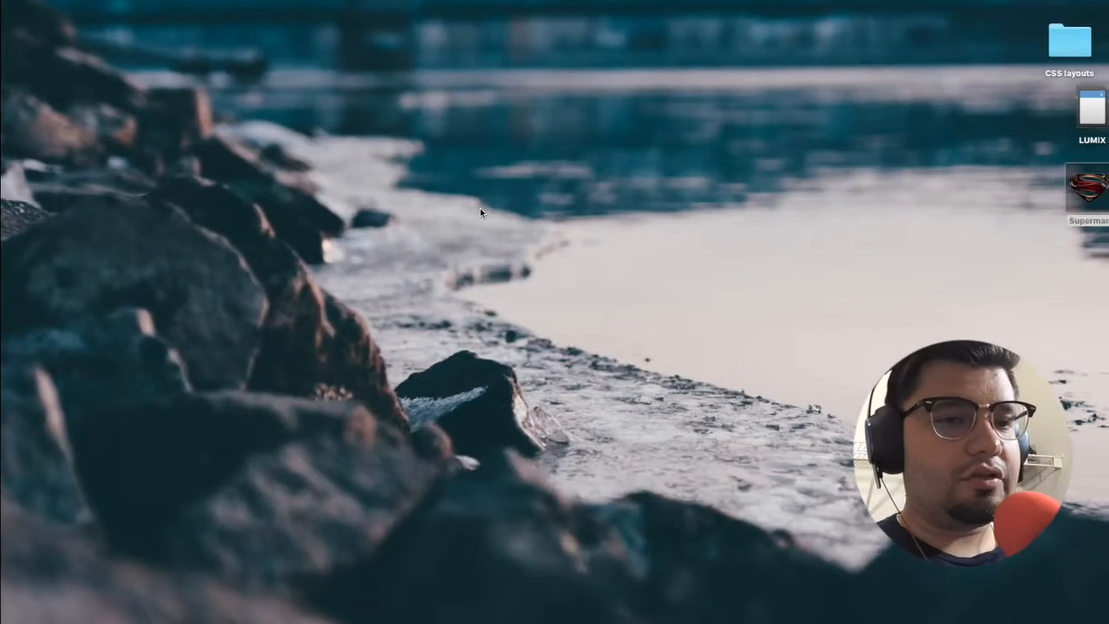
# Step: Switch to the desktop and open the 1-backups folder of The Edit Bay_2017-04-29 on the Superman drive in Finder
pyautogui.hotkey('ctrl', 'Left')
pyautogui.hotkey('ctrl', 'Right')
pyautogui.click(1098, 182)
pyautogui.doubleClick(1093, 182)
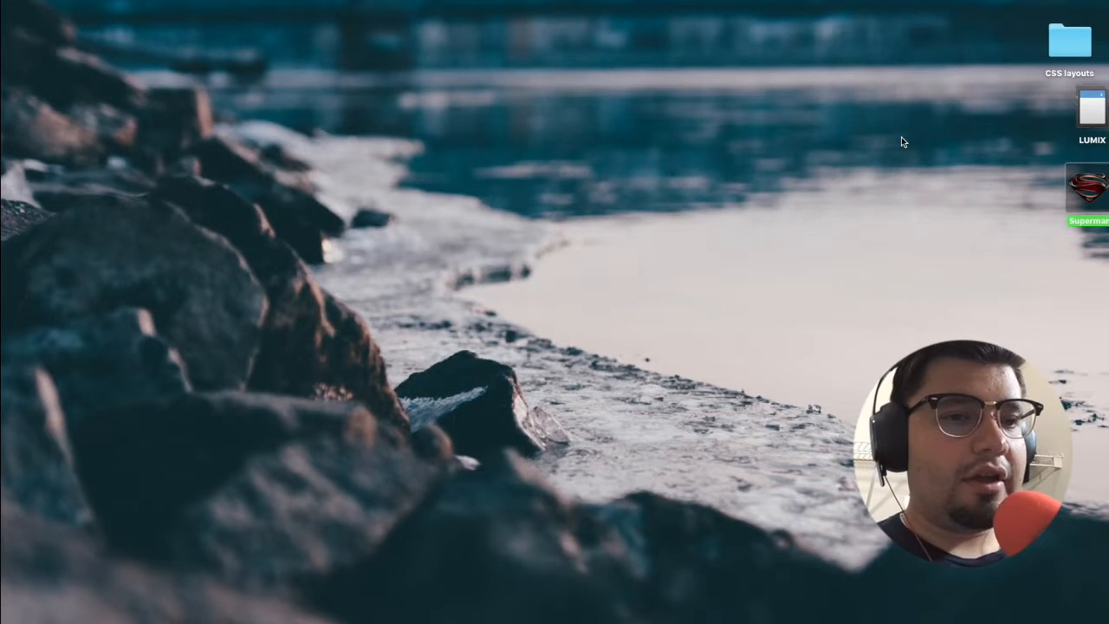
pyautogui.scroll(-3, 497, 347)
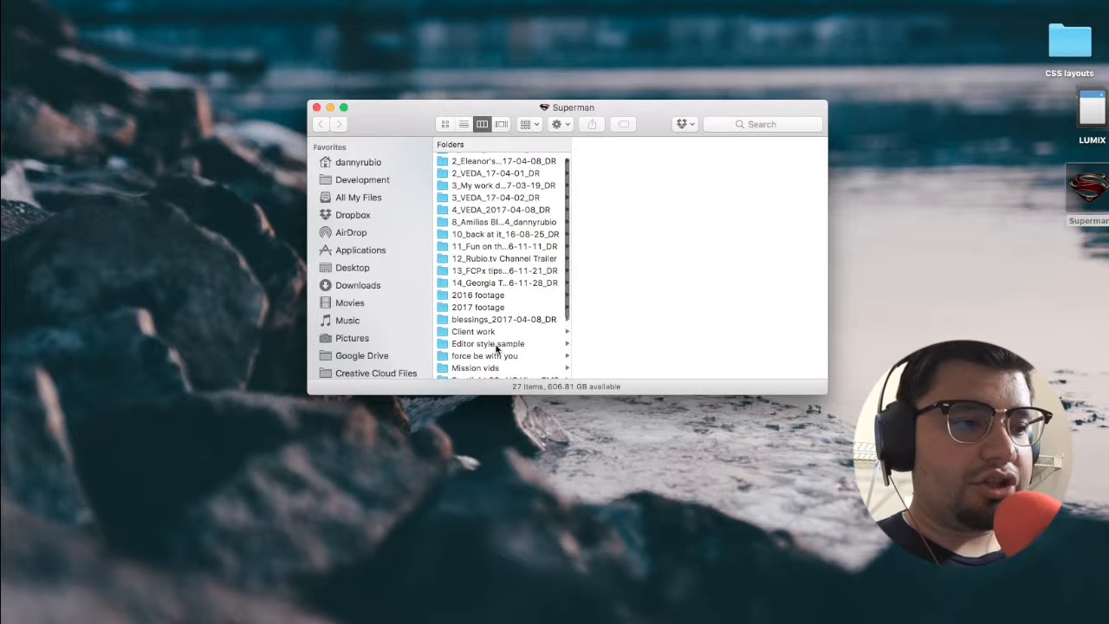
pyautogui.click(500, 330)
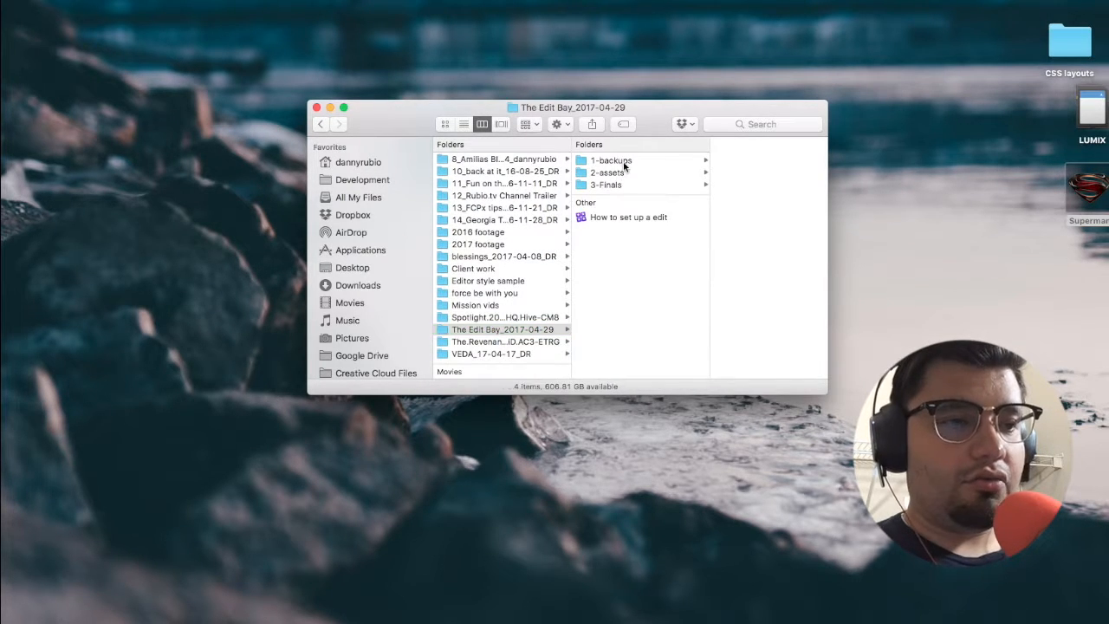
pyautogui.click(620, 161)
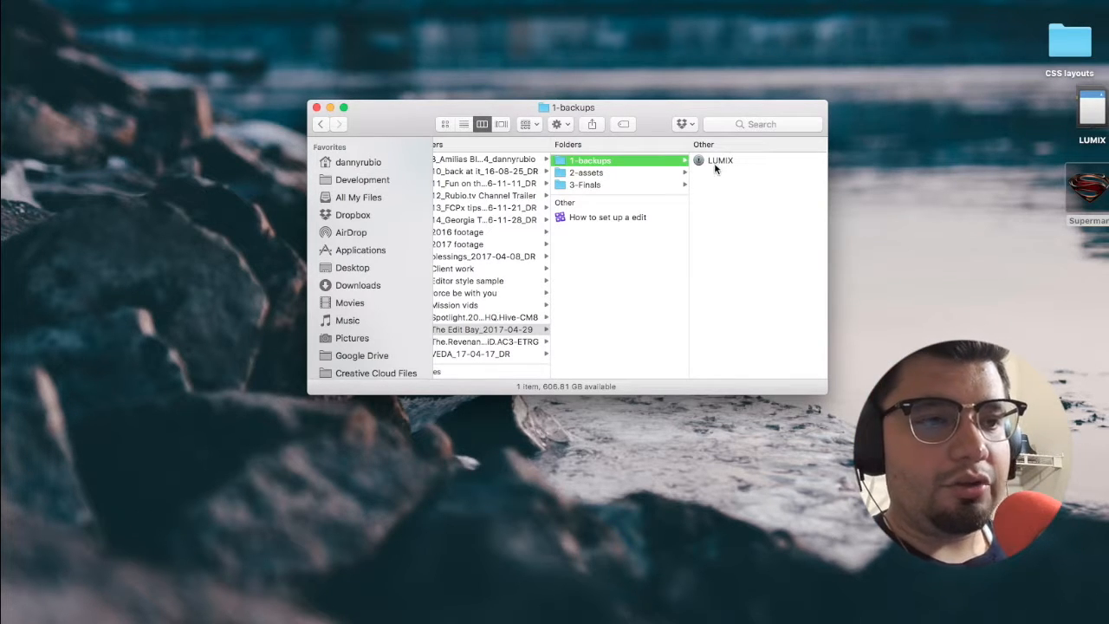
# Step: Rename the LUMIX camera archive in the 1-backups folder as 4/29/17
pyautogui.click(722, 164)
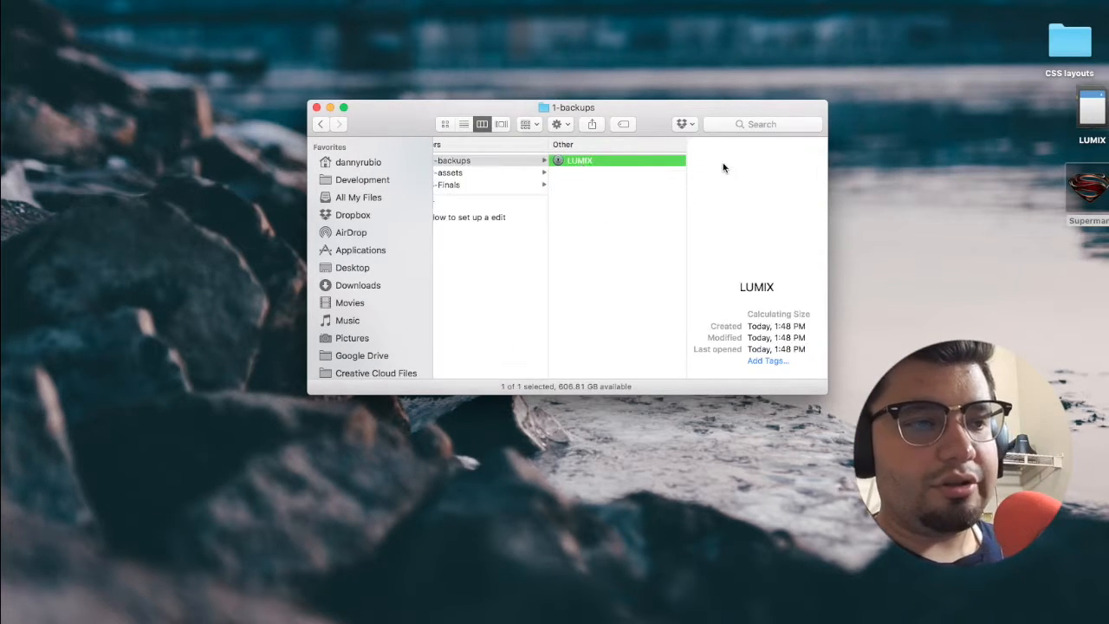
pyautogui.click(580, 161)
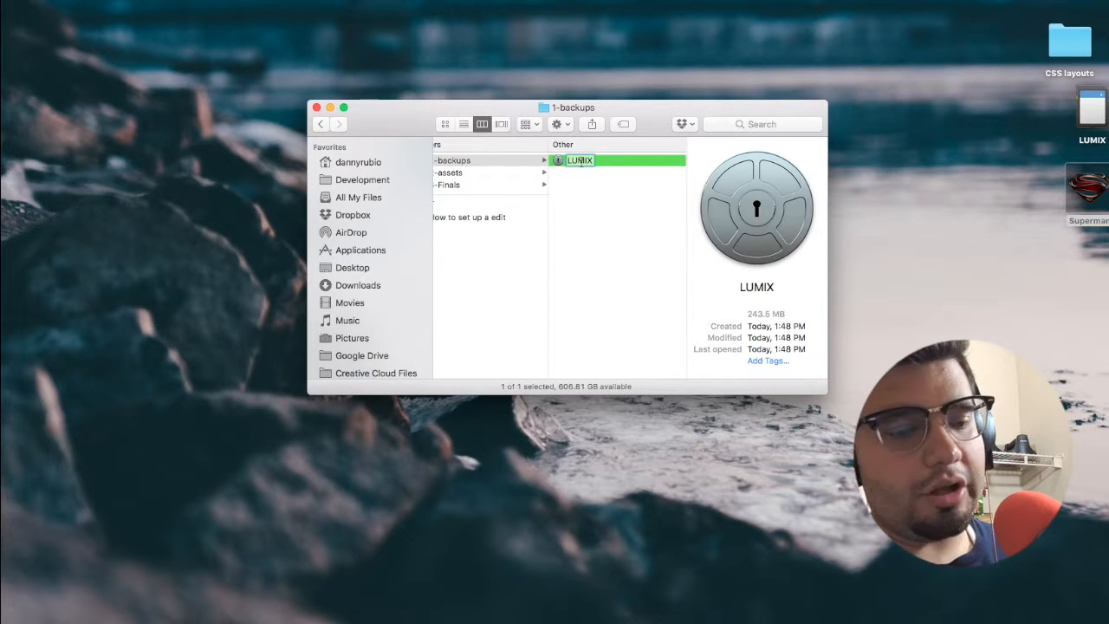
pyautogui.write('4/29/17')
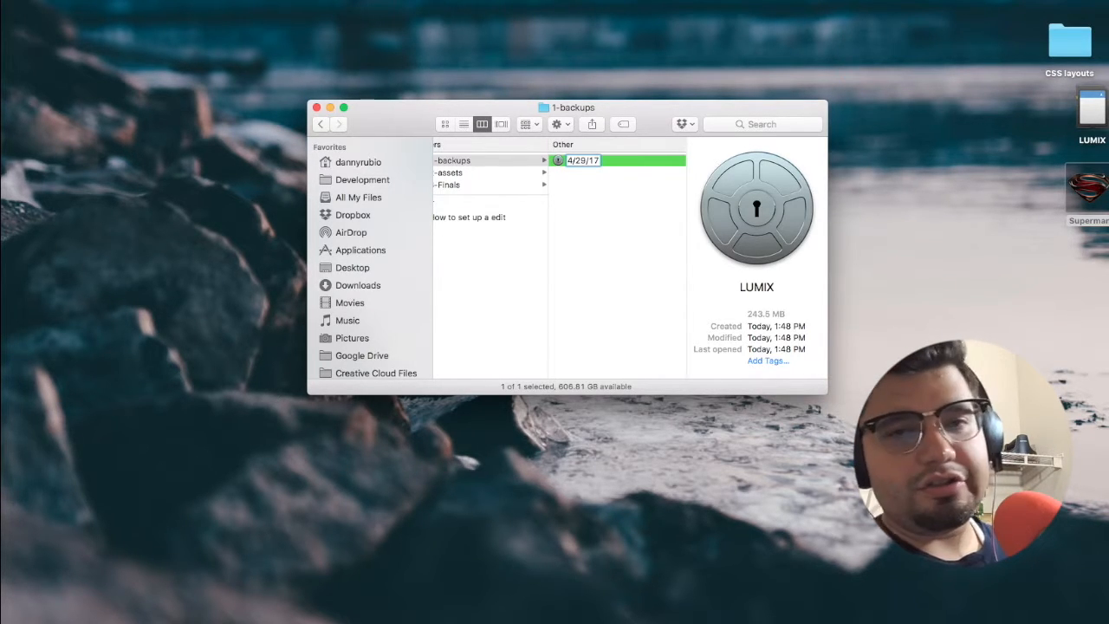
pyautogui.press('Return')
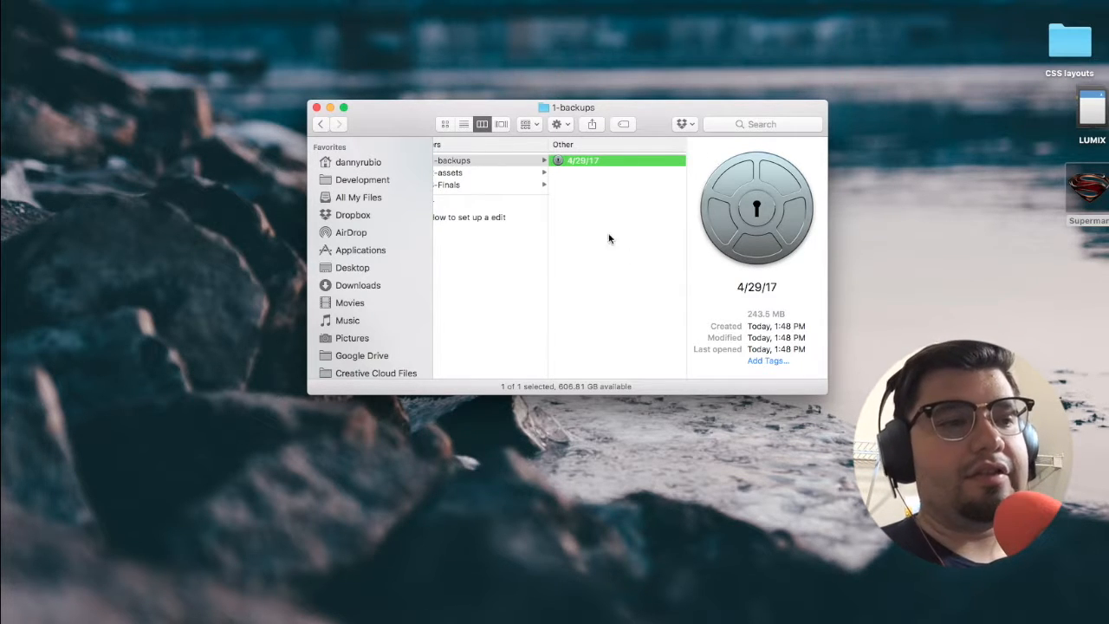
# Step: Look at the package contents of the 4/29/17 archive and return to the 1-backups folder
pyautogui.rightClick(562, 161)
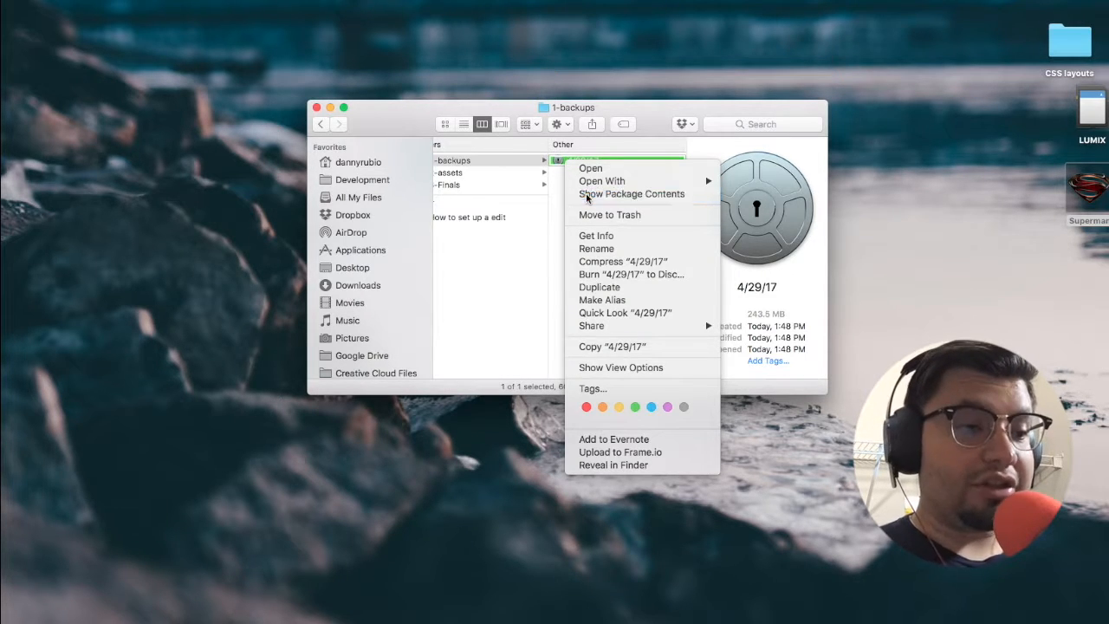
pyautogui.click(587, 196)
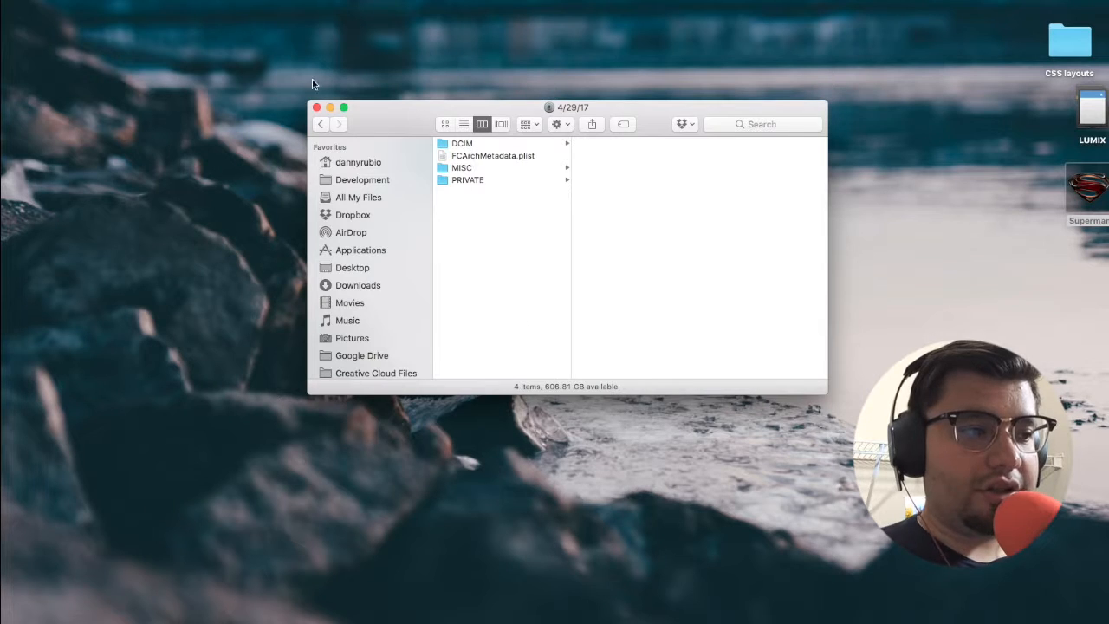
pyautogui.click(320, 123)
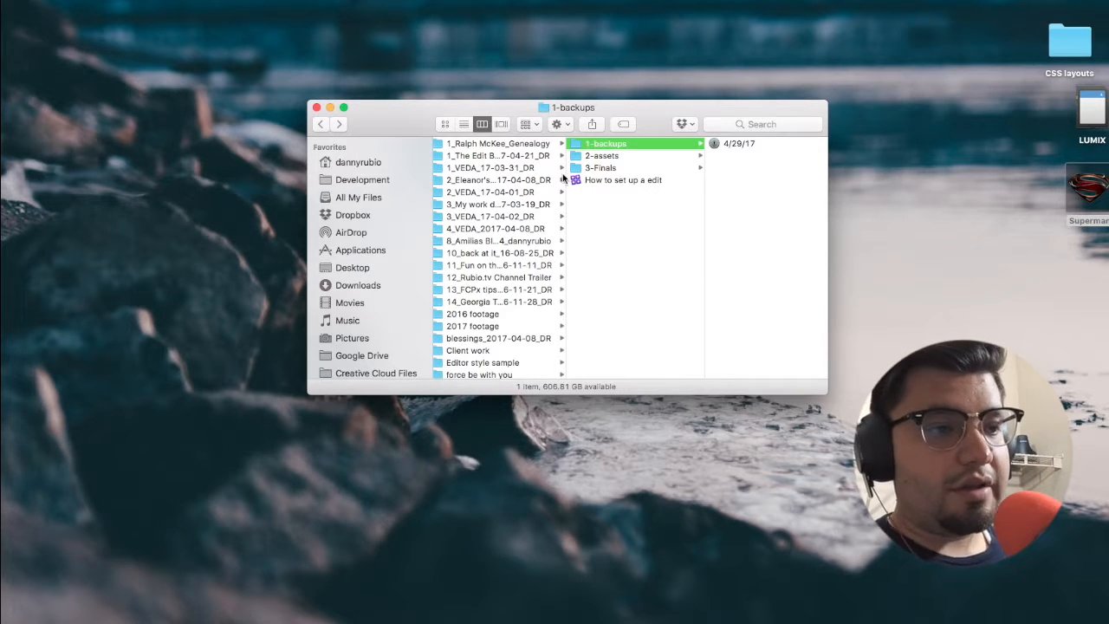
# Step: Close the Finder window and check the renamed backup archive in Final Cut Pro's Media Import window
pyautogui.hotkey('ctrl', 'Left')
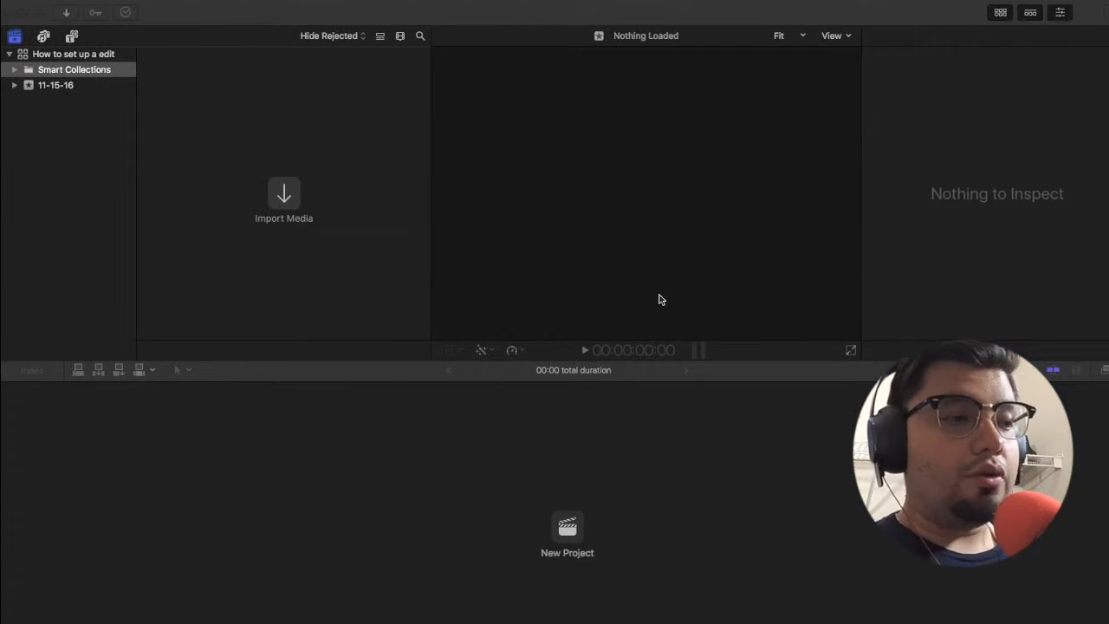
pyautogui.hotkey('ctrl', 'Right')
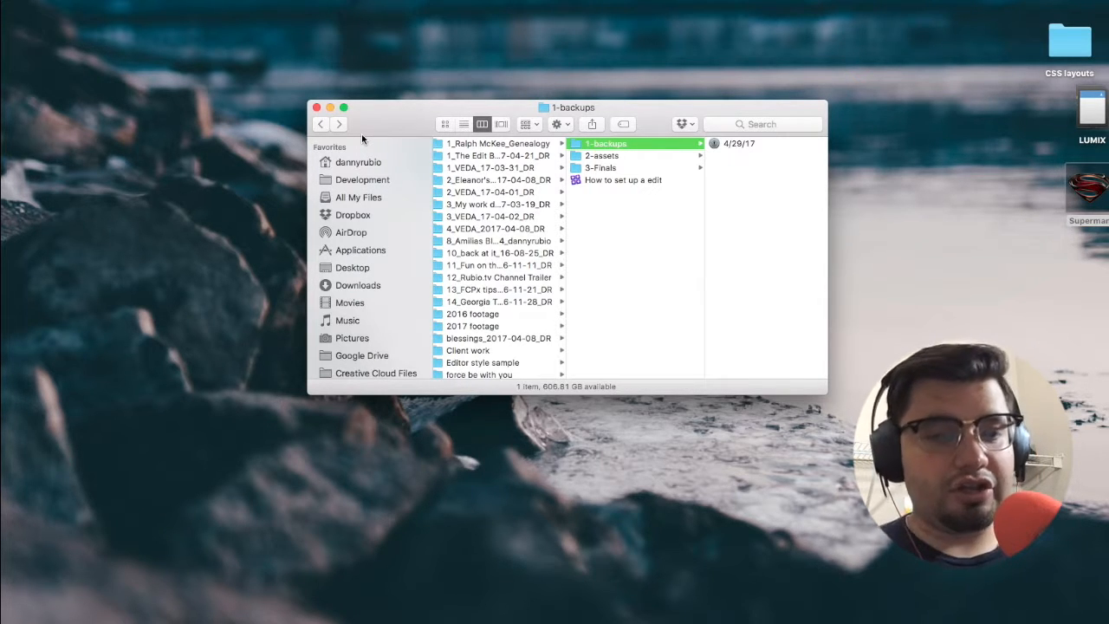
pyautogui.click(317, 108)
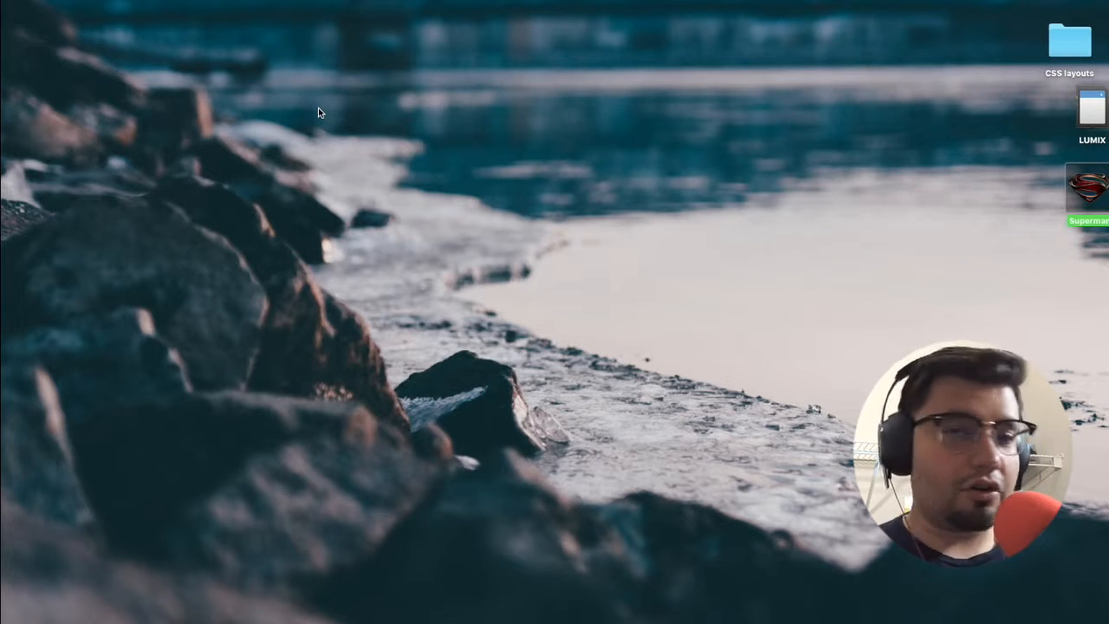
pyautogui.hotkey('ctrl', 'Right')
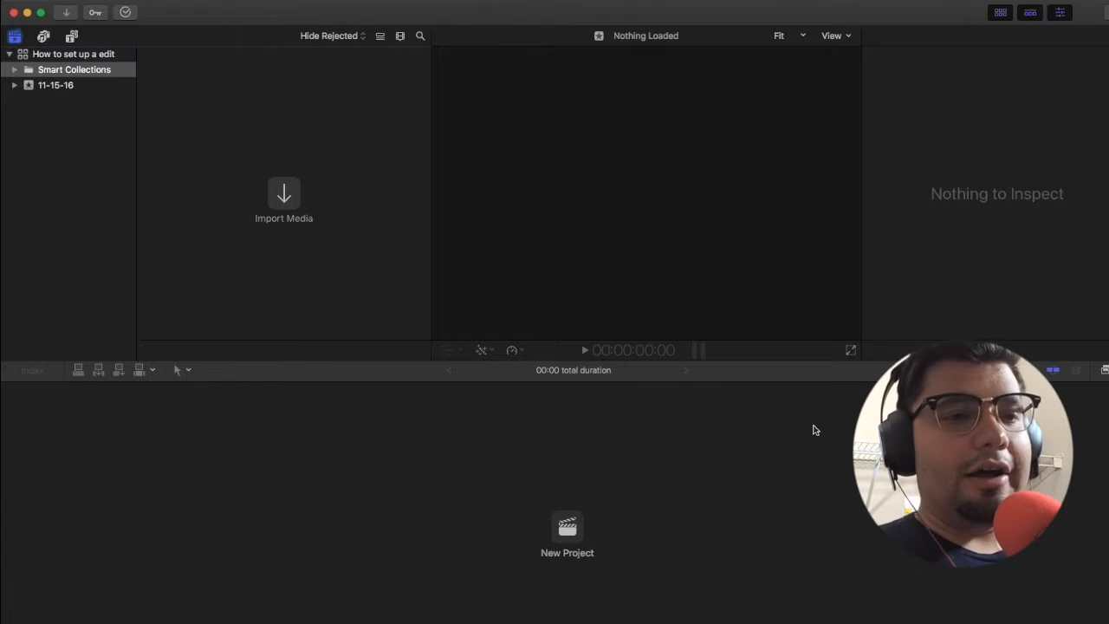
pyautogui.press('super+i')
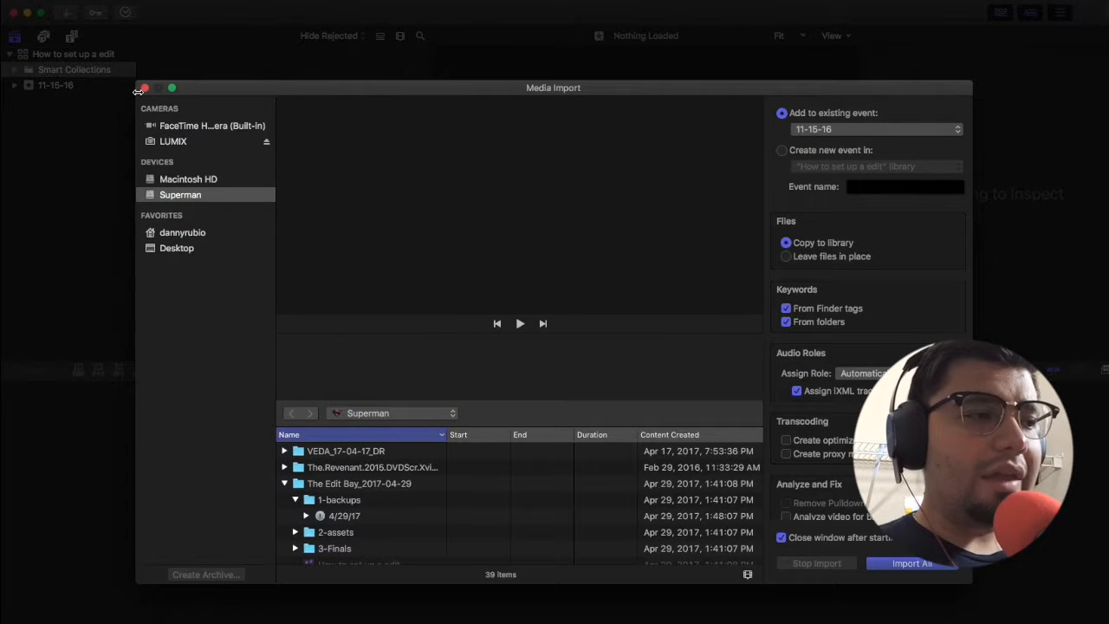
pyautogui.click(144, 88)
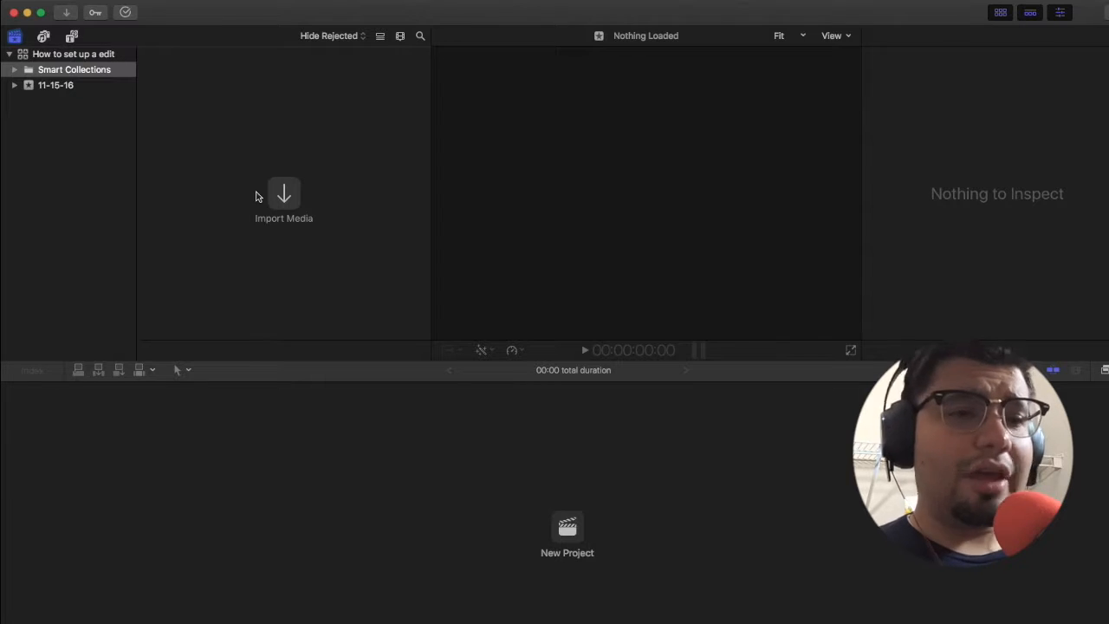